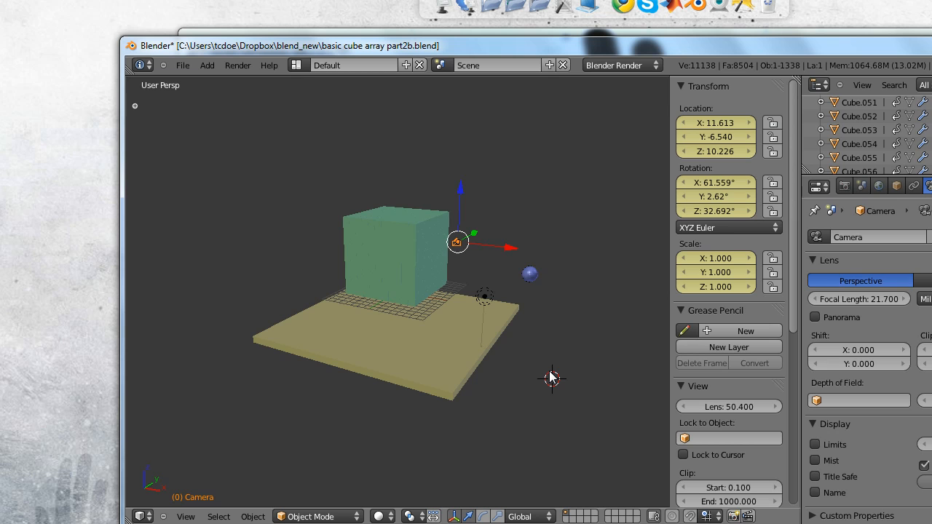
- With automatic keyframe insertion on, move the camera in quad view to about X 18.5, Y -47.9, Z 31.9 and render a test image
key("ctrl+alt+q")
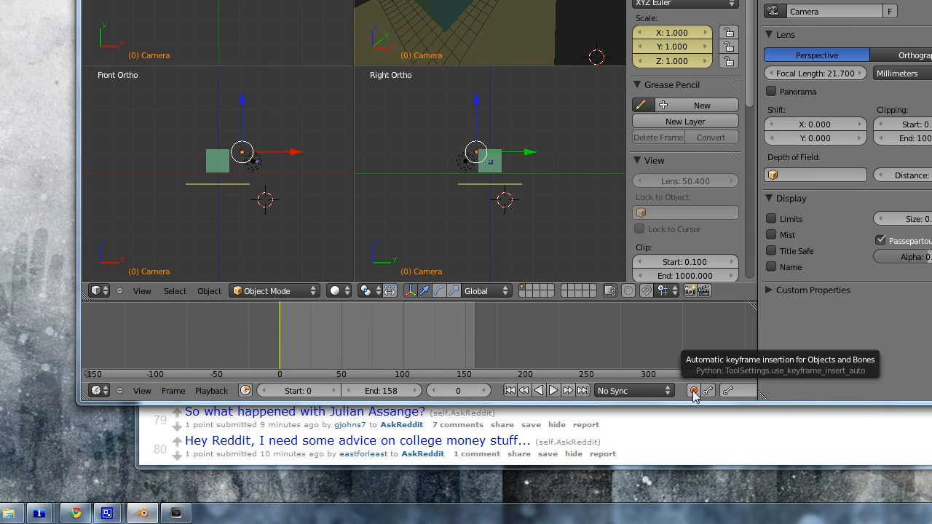
left_click(694, 391)
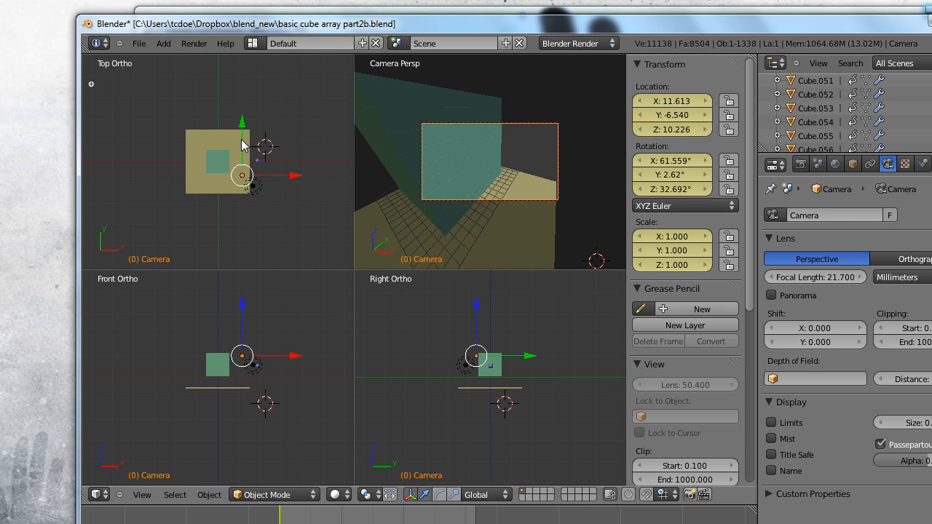
left_click_drag(242, 141, 236, 211)
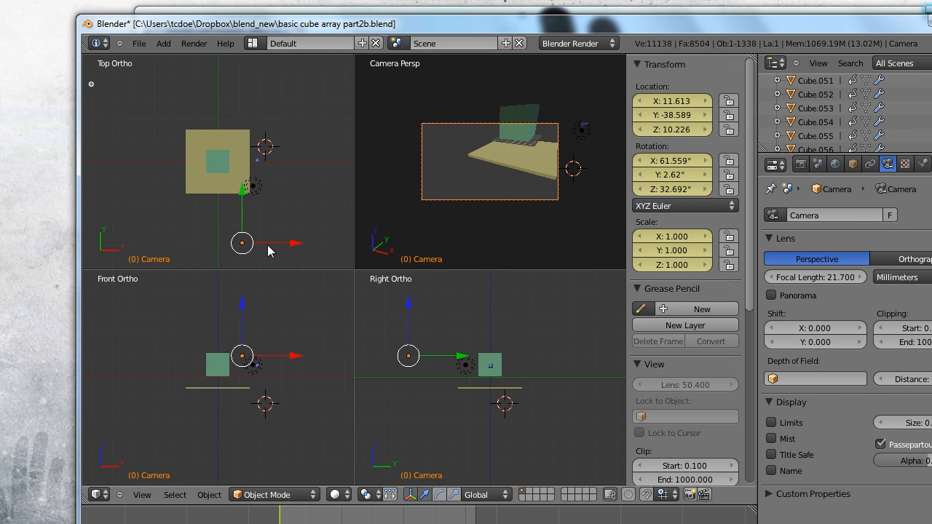
mouse_move(268, 245)
left_mouse_down()
mouse_move(286, 244)
mouse_move(278, 244)
left_mouse_up()
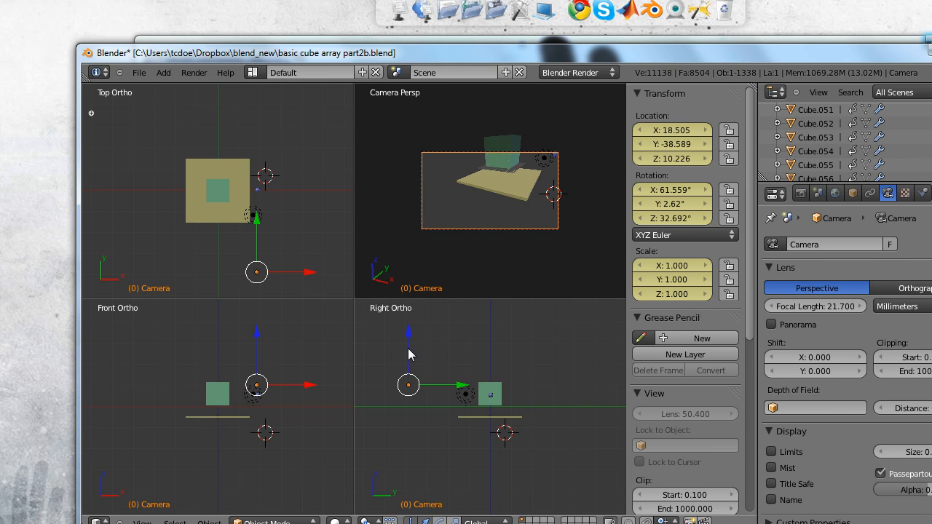
left_click_drag(409, 349, 404, 338)
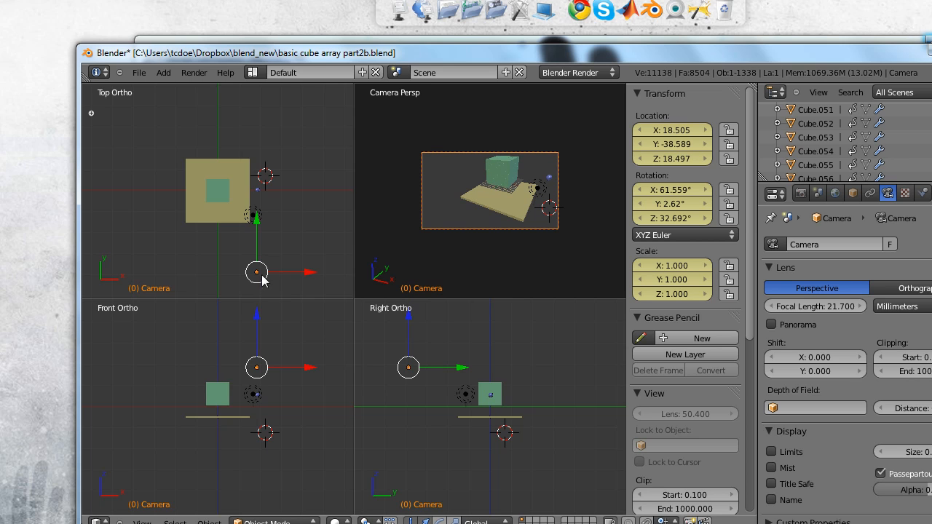
left_click_drag(256, 248, 256, 268)
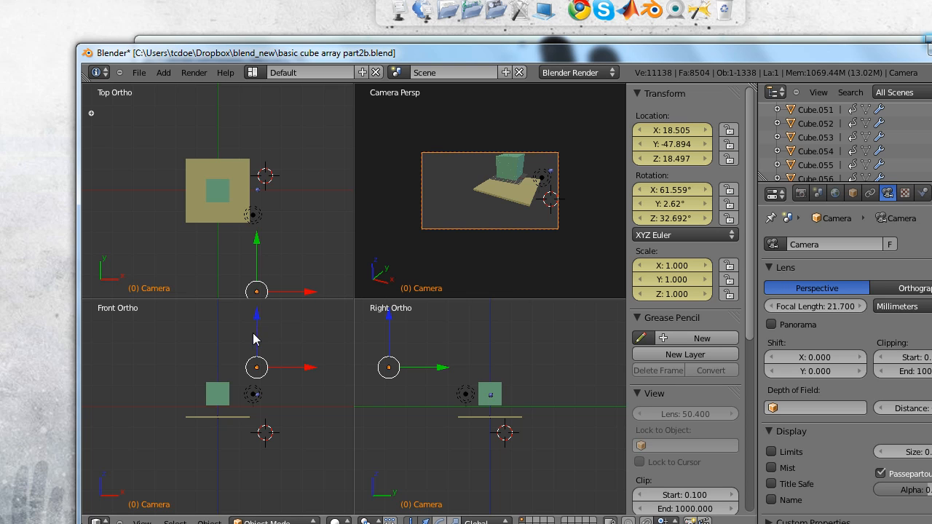
left_click_drag(255, 335, 255, 312)
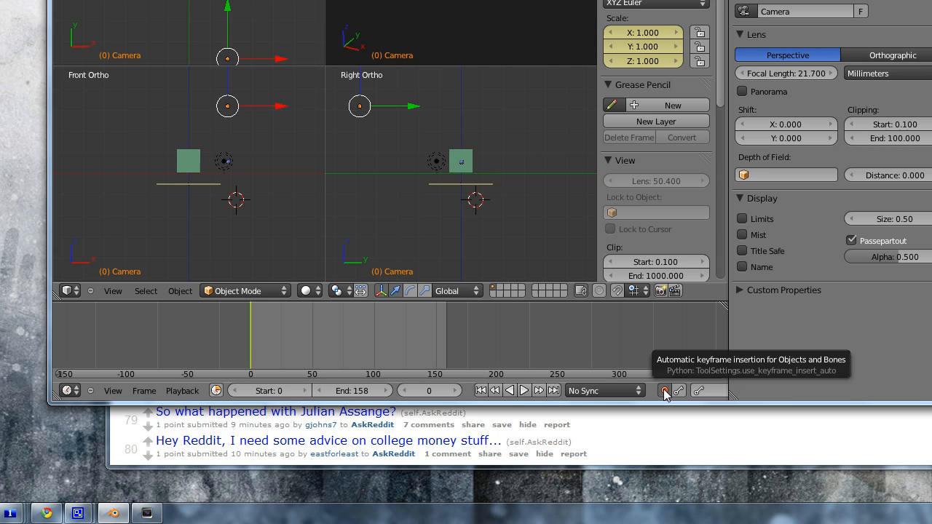
left_click(665, 463)
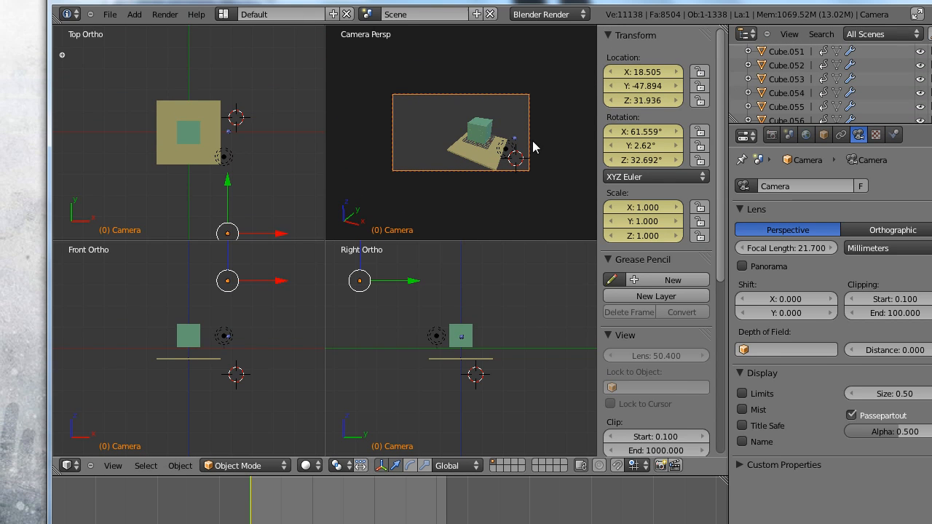
key("F12")
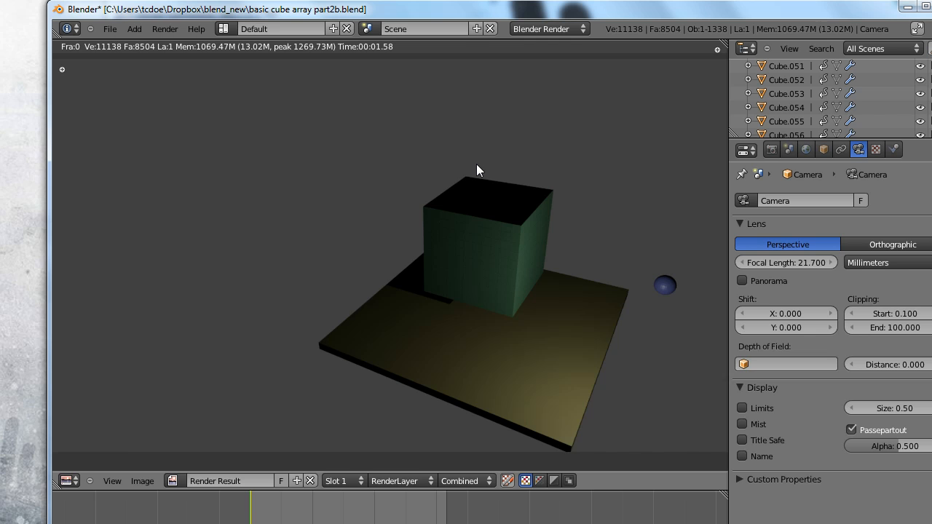
key("Escape")
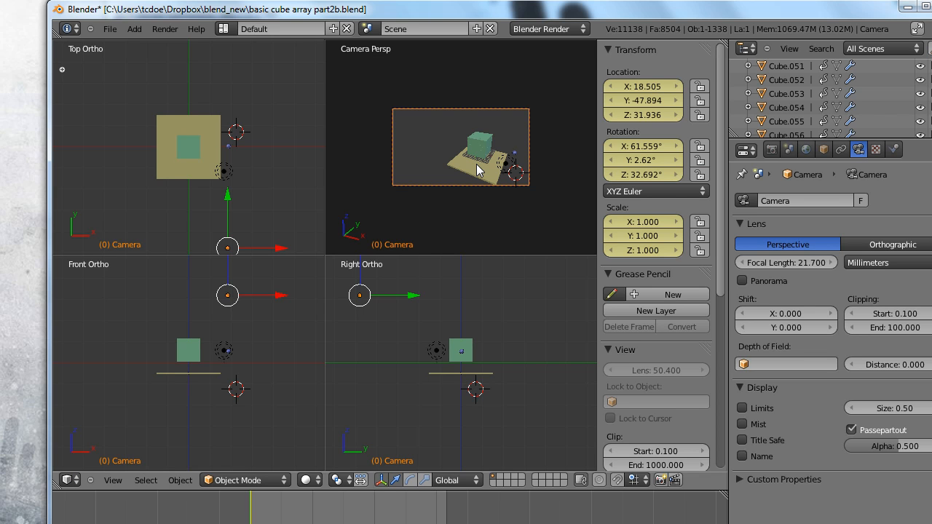
- Place the 3D cursor off the slab's front-left corner and add a point lamp at about X -26.0, Y -29.3, Z -12.4
left_click(130, 200)
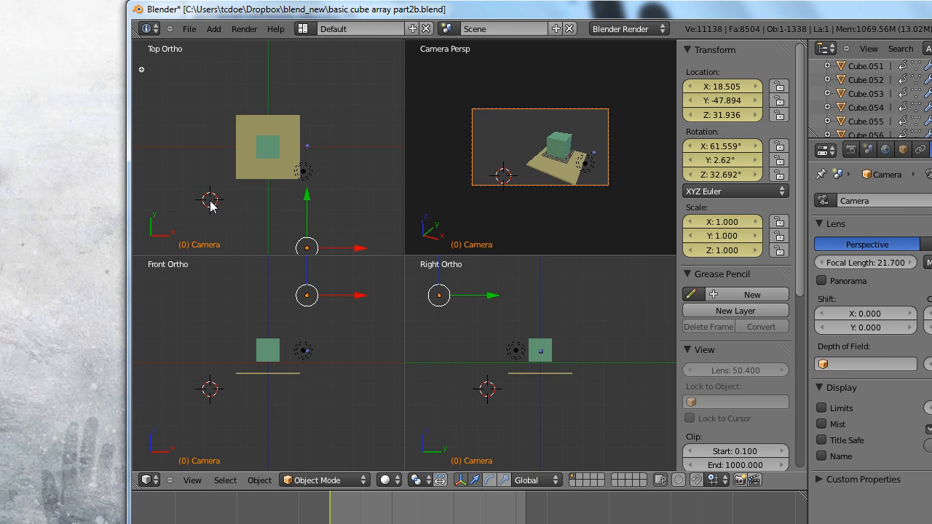
left_click(219, 202)
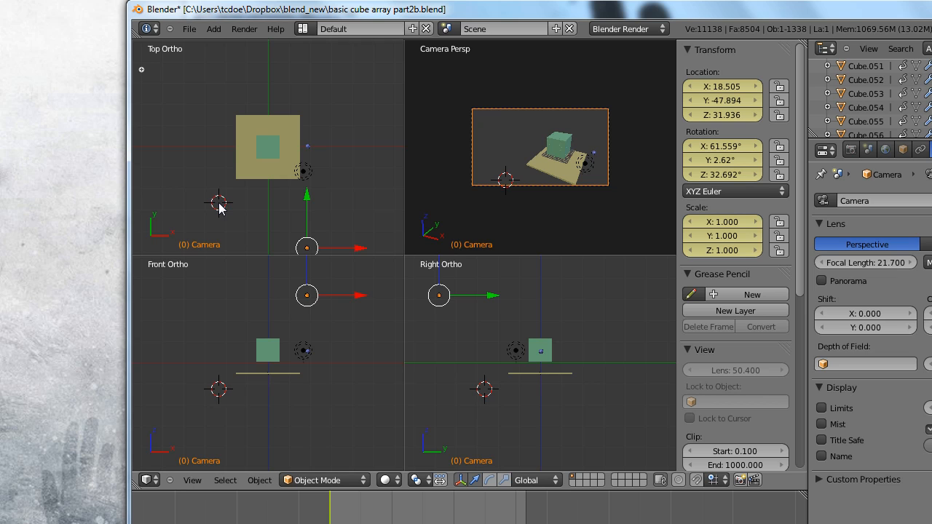
left_click(213, 209)
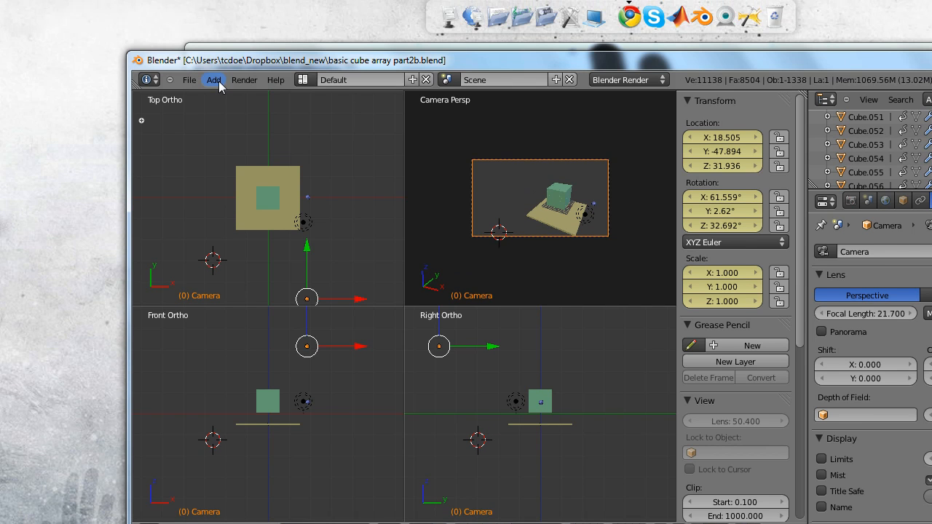
left_click(214, 29)
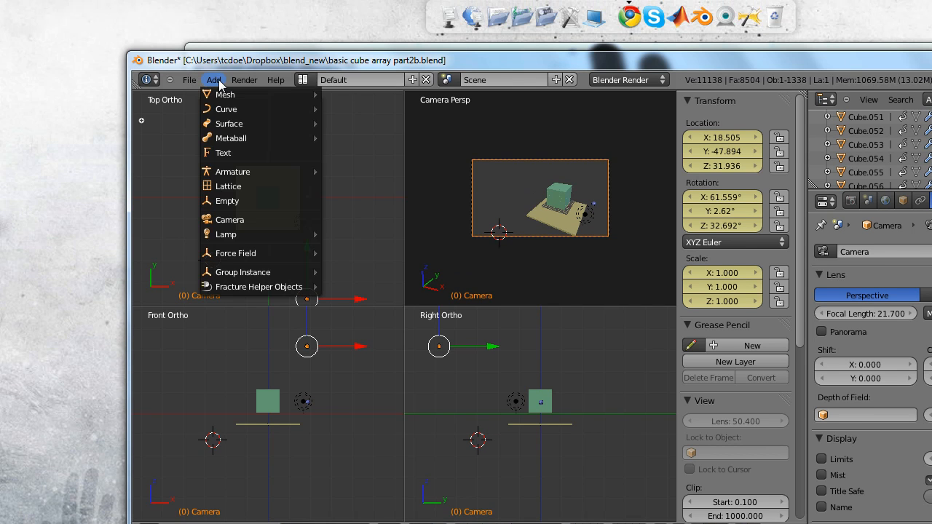
mouse_move(246, 236)
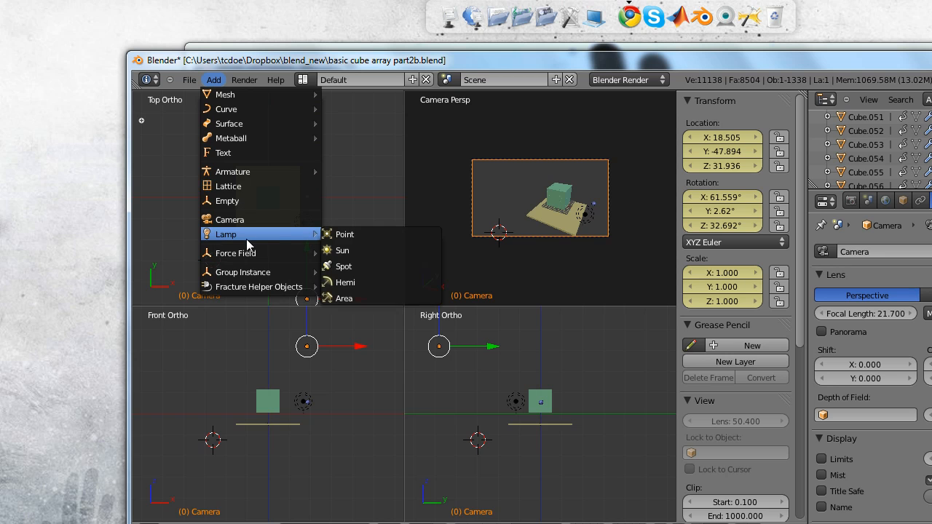
left_click(353, 234)
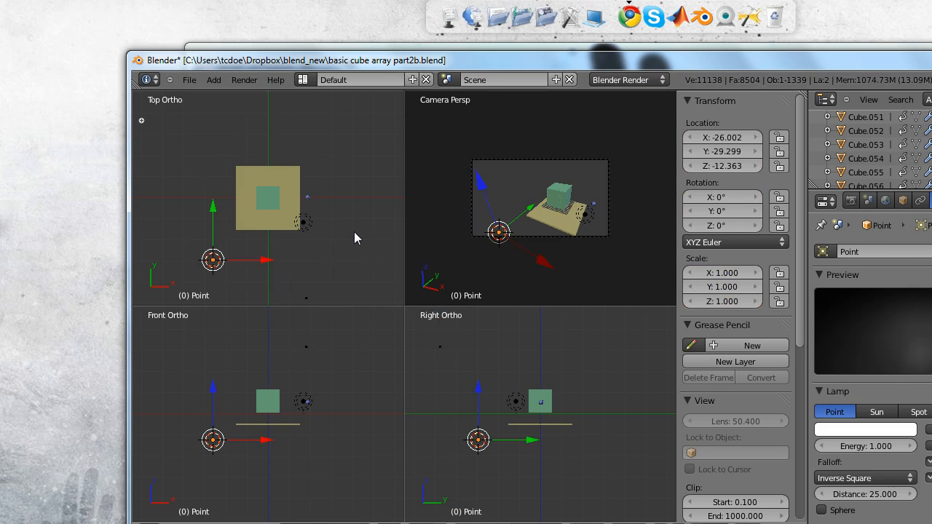
- Place the 3D cursor off the slab's back-left corner and add a second point lamp at about X -26.0, Y 26.5
left_click(212, 142)
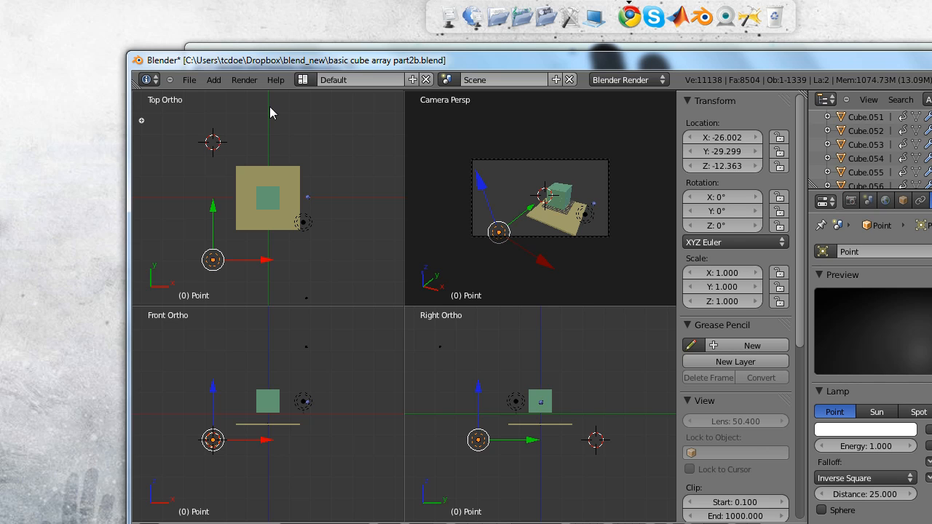
left_click(214, 80)
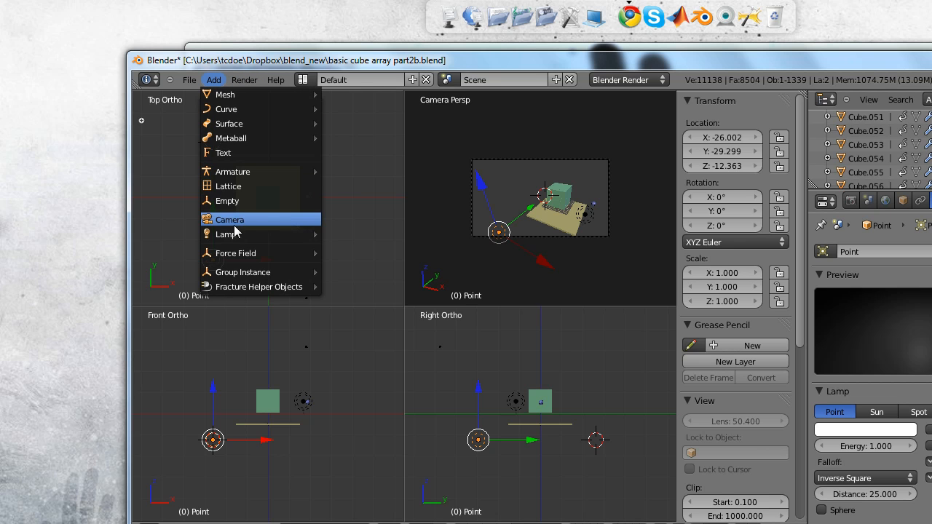
mouse_move(237, 239)
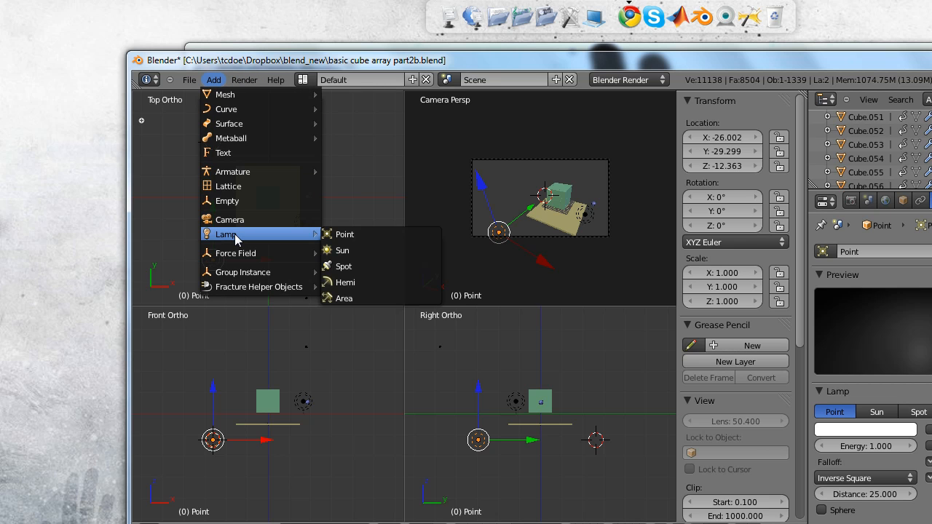
left_click(345, 239)
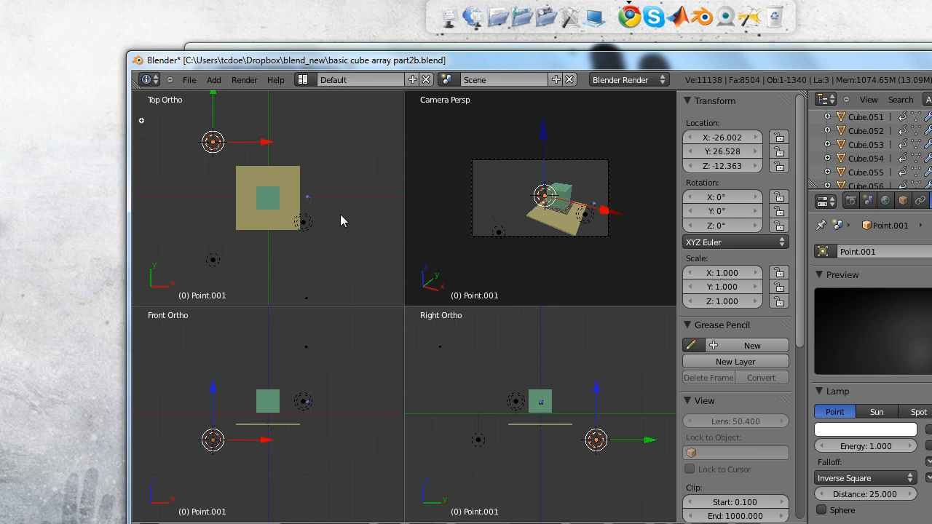
- Raise the back-left lamp to about Z 9.7 and the front-left lamp to about Z 11.4, and test-render the lighting
key("ctrl+alt+q")
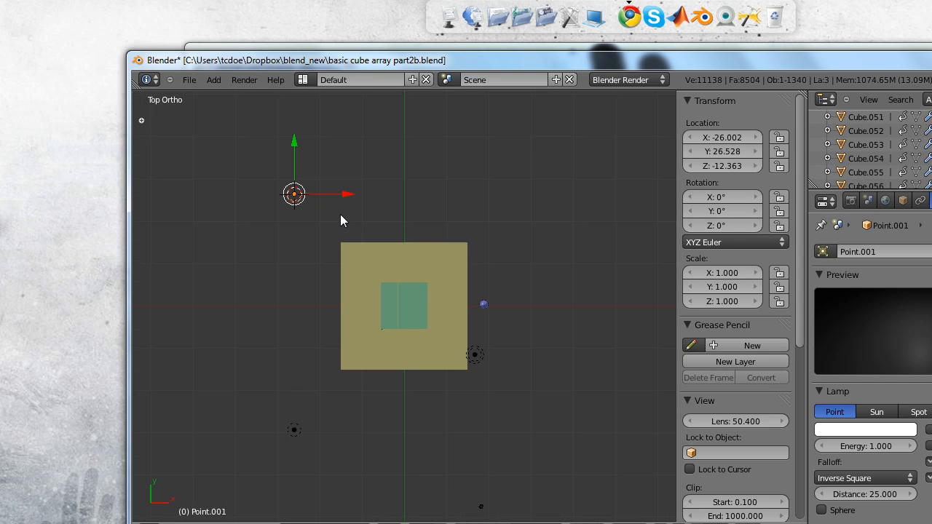
middle_click_drag(467, 333, 517, 259)
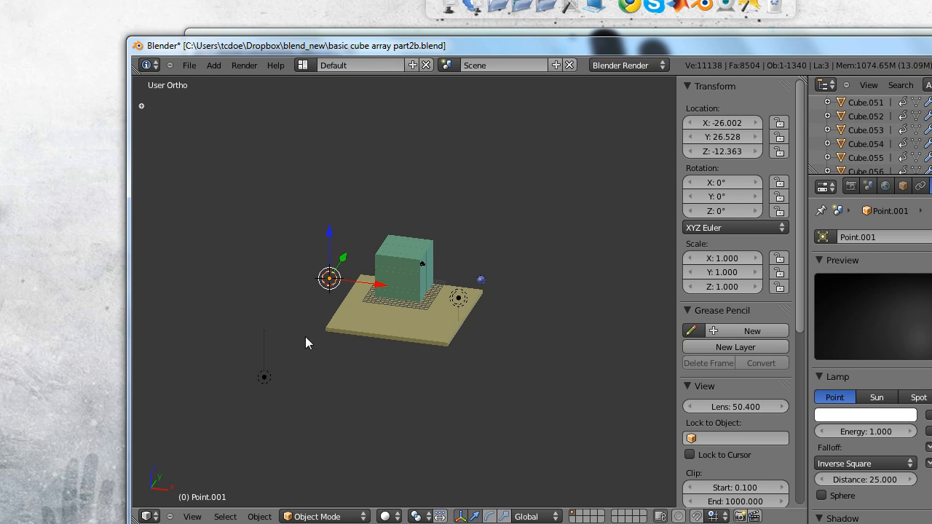
left_click_drag(329, 246, 331, 166)
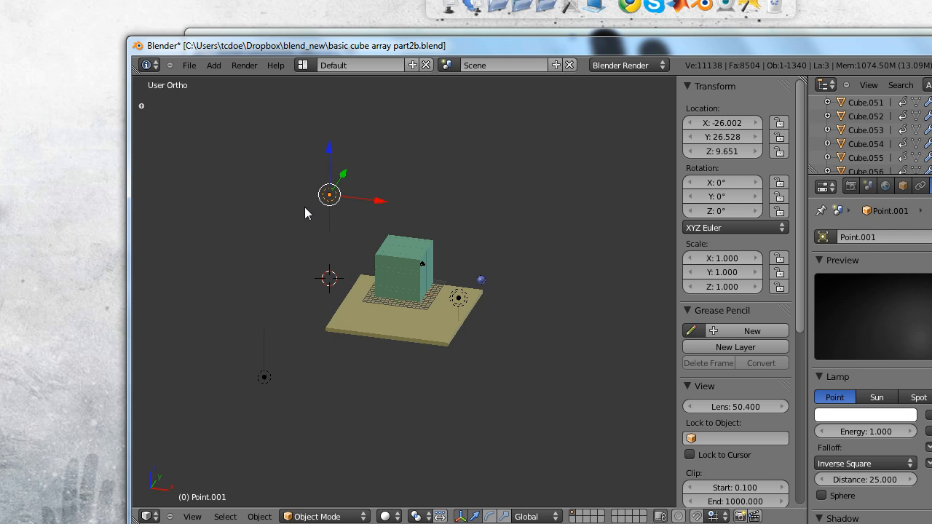
right_click(262, 373)
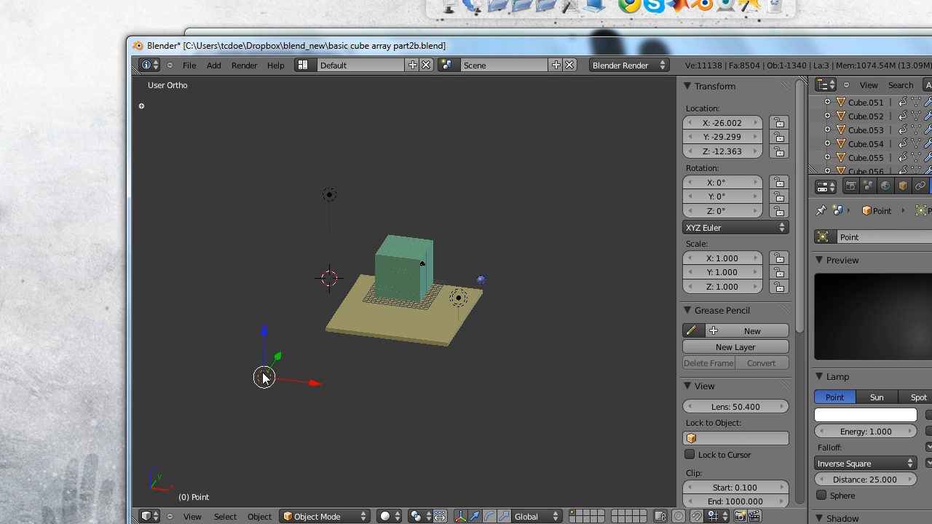
left_click_drag(262, 343, 260, 252)
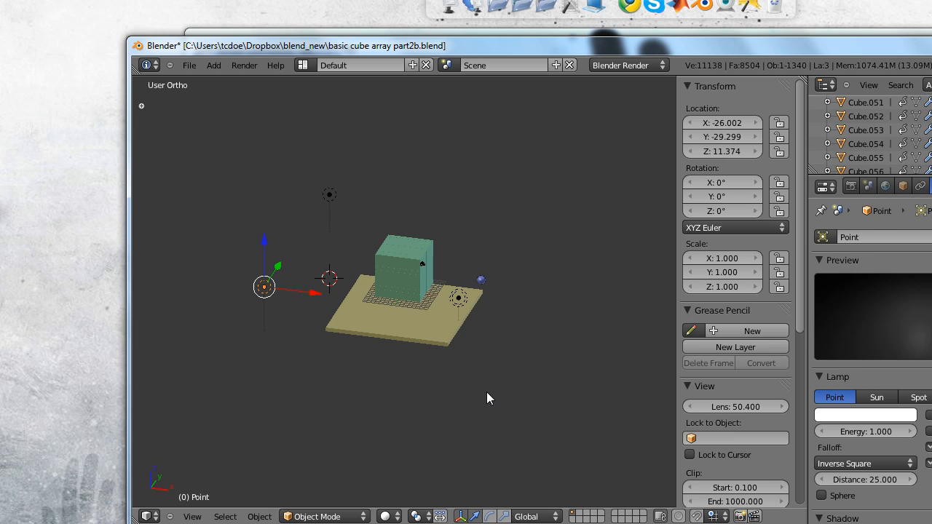
key("F12")
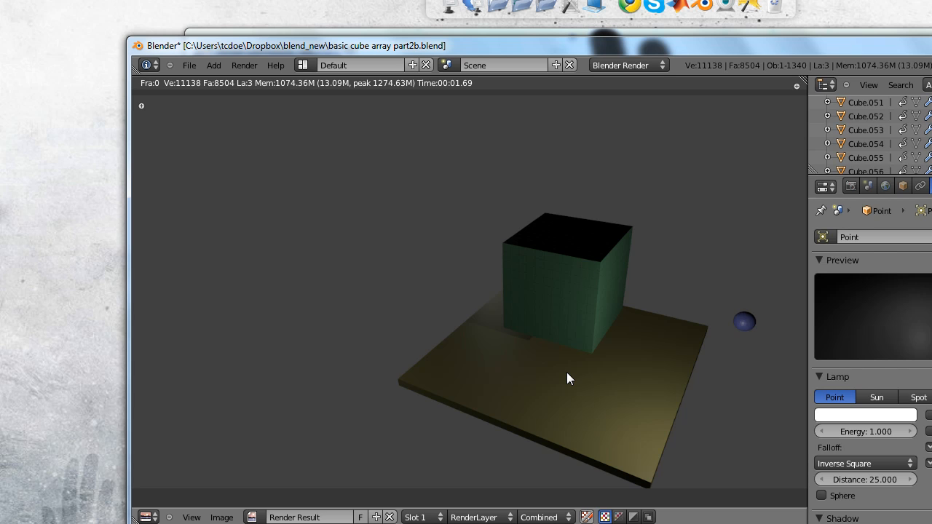
key("Escape")
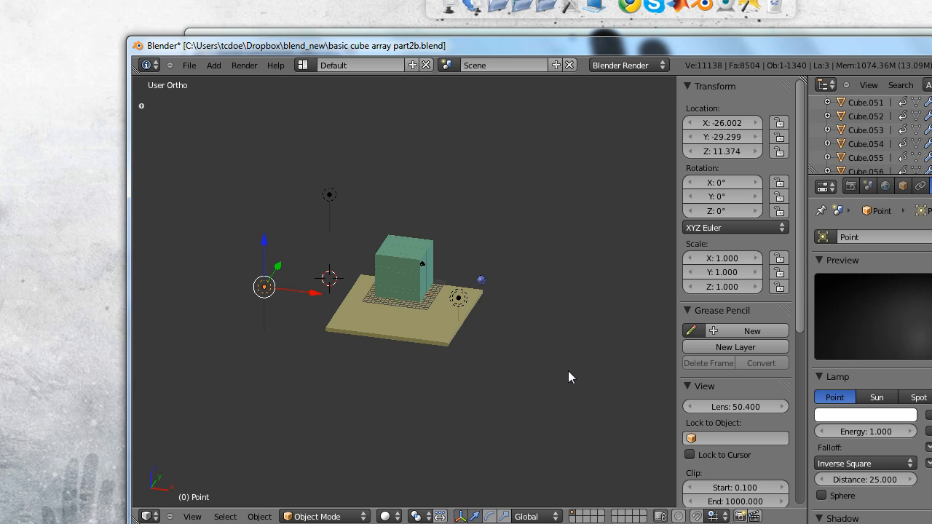
- Add a third point lamp and move it to about X -7.3, Z 22.5
left_click(213, 65)
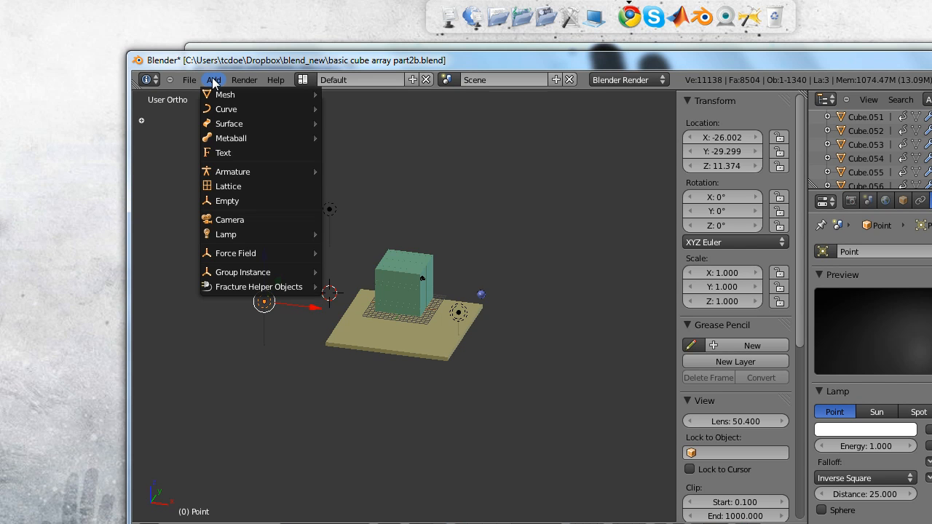
mouse_move(233, 231)
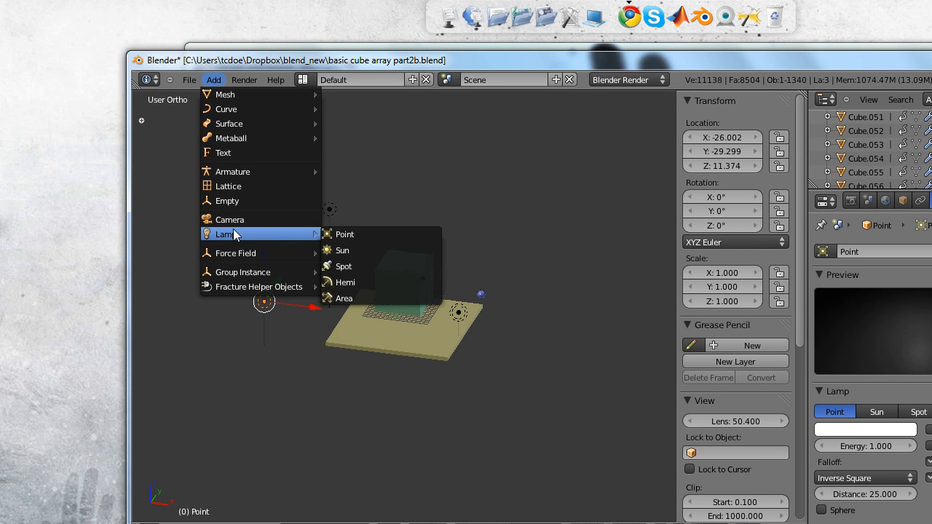
left_click(354, 234)
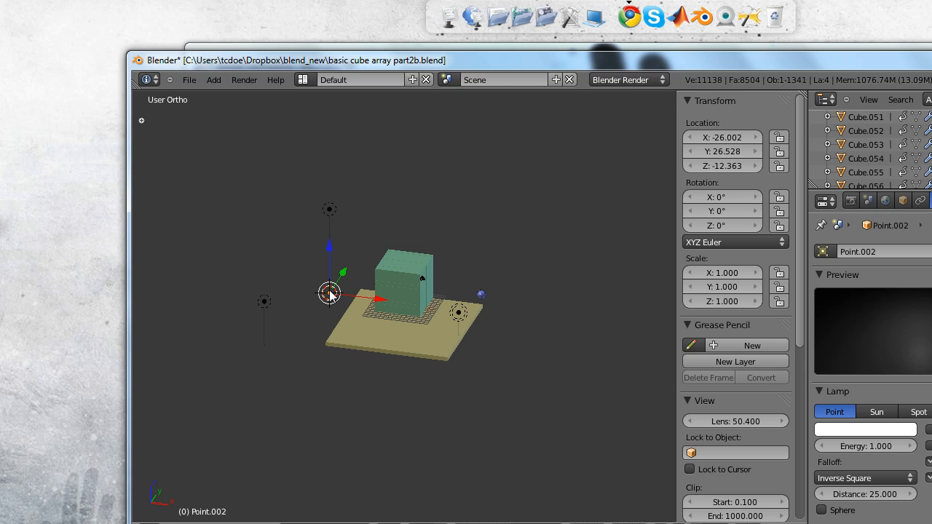
left_click_drag(329, 265, 333, 138)
left_click_drag(357, 167, 428, 172)
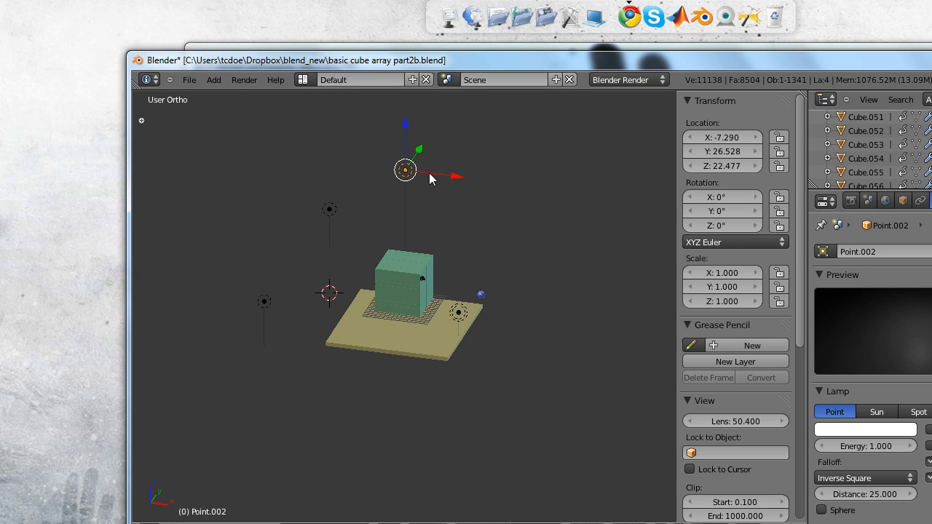
- Center the third lamp above the cube at about Y 1.5, Z 36.9, shift it slightly along X, and render the frame
middle_click_drag(530, 240, 420, 305)
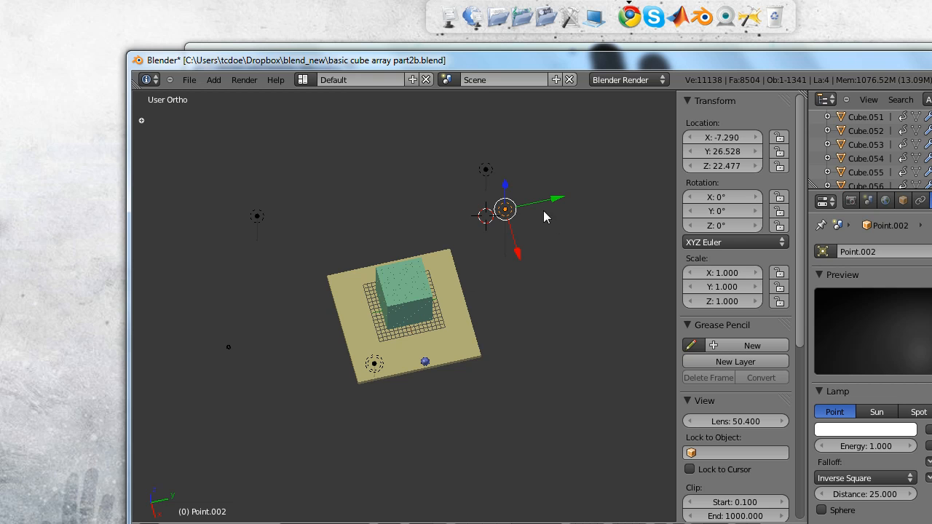
left_click_drag(544, 204, 439, 224)
middle_click_drag(439, 225, 550, 292)
left_click_drag(374, 177, 373, 114)
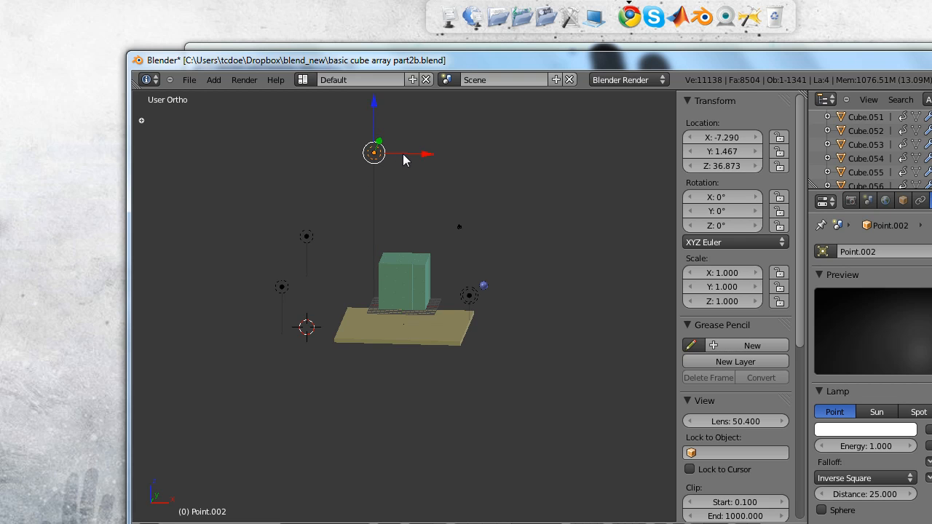
left_click_drag(403, 154, 422, 156)
key("F12")
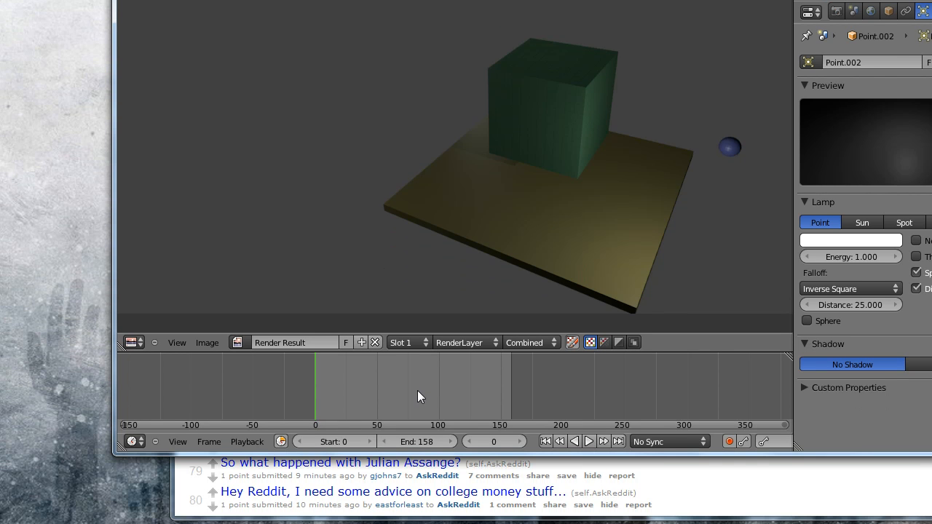
- Move the timeline's current frame to 114
left_click(419, 391)
mouse_move(447, 389)
left_mouse_down()
mouse_move(481, 385)
mouse_move(438, 389)
left_mouse_up()
left_click(457, 386)
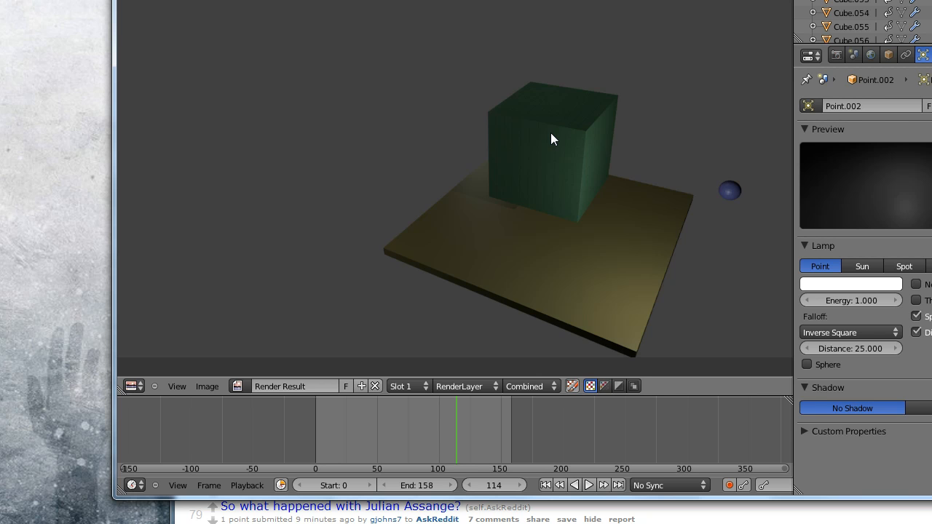
- Close the render result and move the timeline's current frame to 76
key("Escape")
middle_click_drag(481, 261, 434, 257)
scroll(324, 243, "up", 2)
scroll(323, 242, "up", 1)
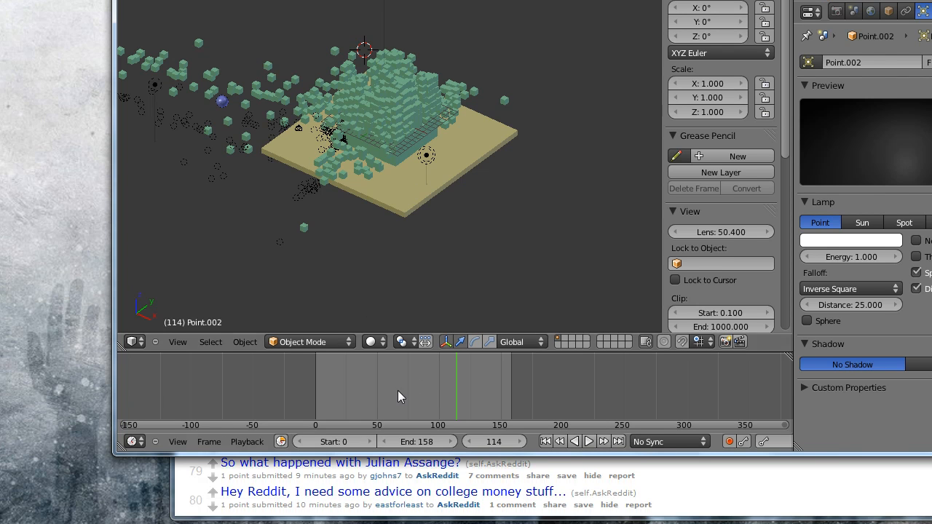
left_click_drag(398, 449, 372, 446)
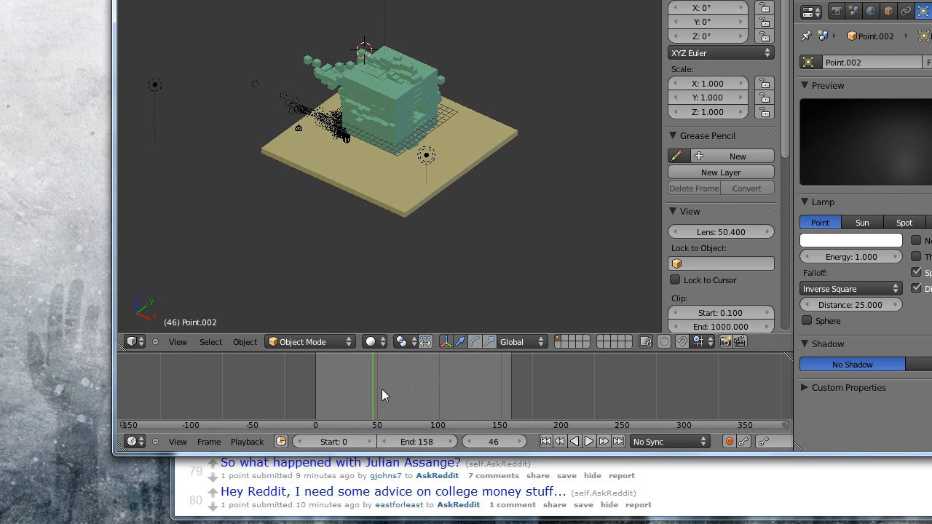
mouse_move(401, 391)
left_mouse_down()
mouse_move(393, 391)
mouse_move(410, 380)
left_mouse_up()
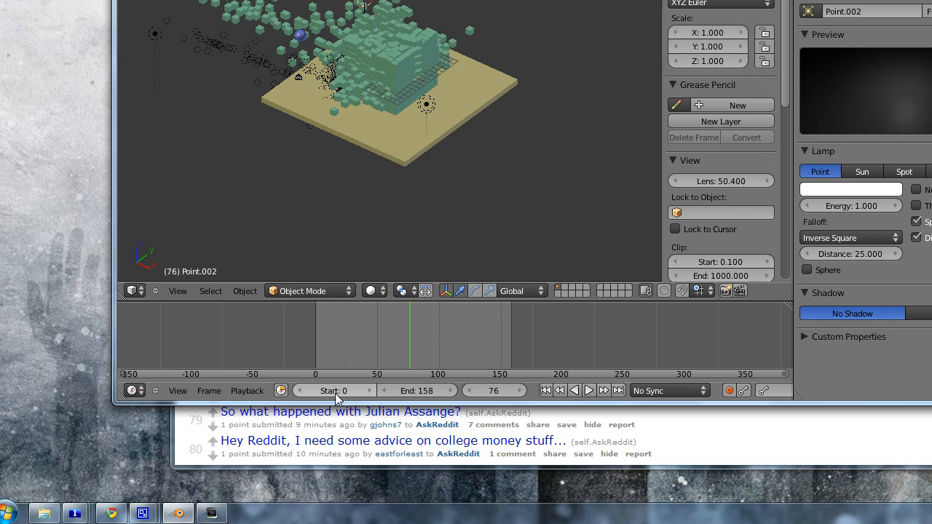
- Limit the animation's frame range to 75–85 and test-render frame 76
left_click_drag(333, 428, 364, 428)
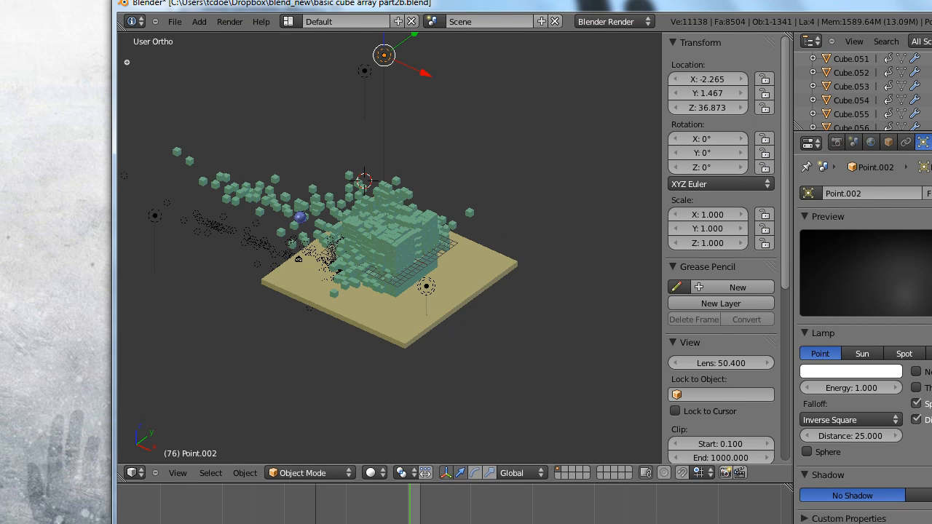
key("F12")
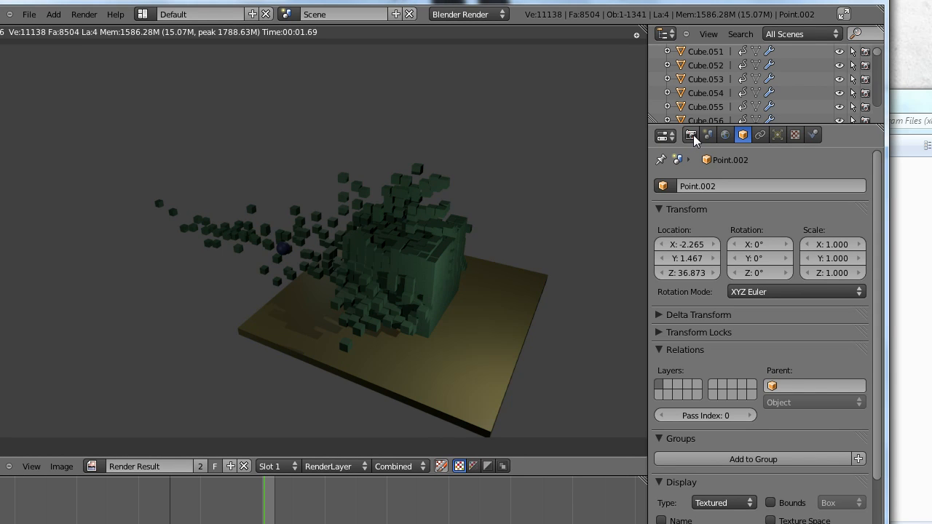
- Open the scene's render settings and set the horizontal resolution to 1280
left_click(689, 136)
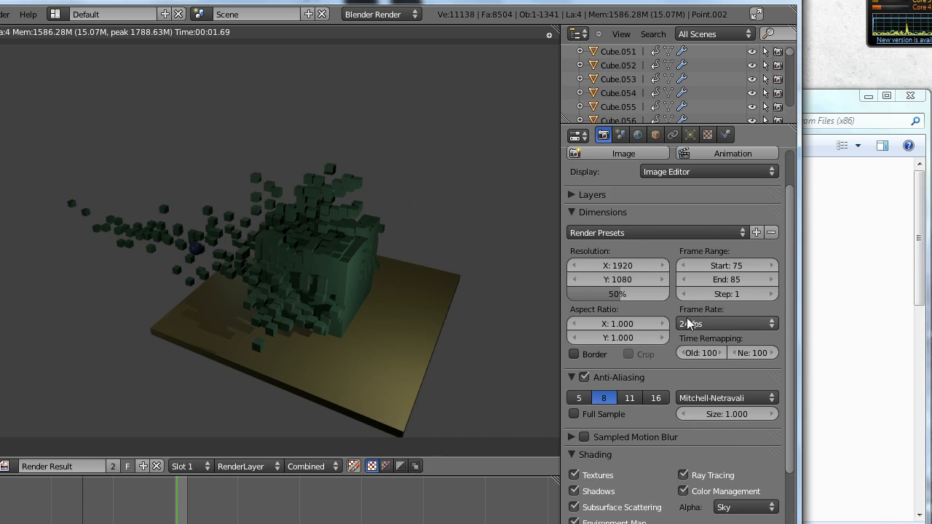
scroll(688, 324, "up", 2)
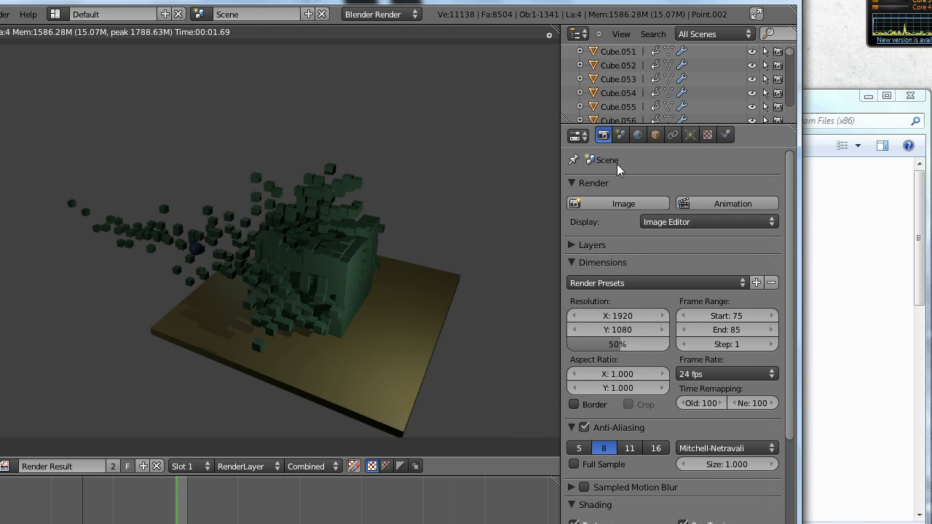
left_click(629, 319)
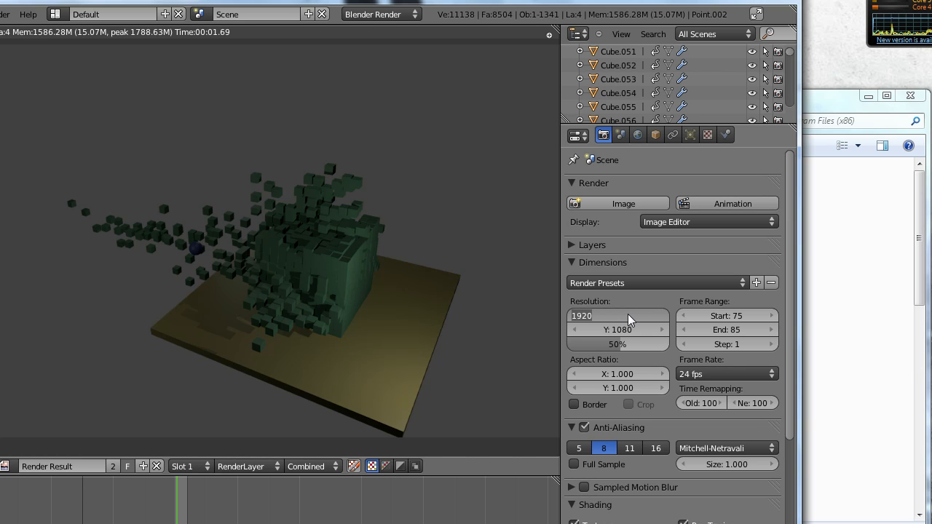
type("12")
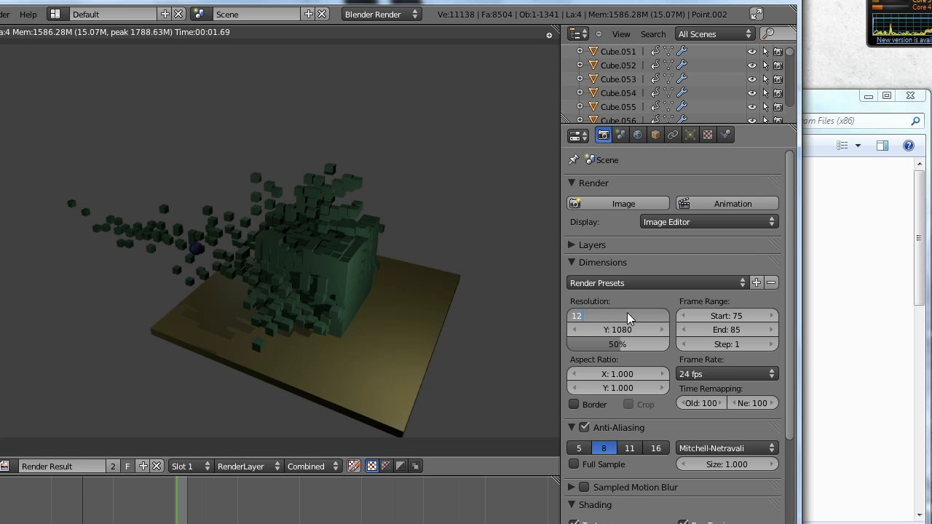
type("8")
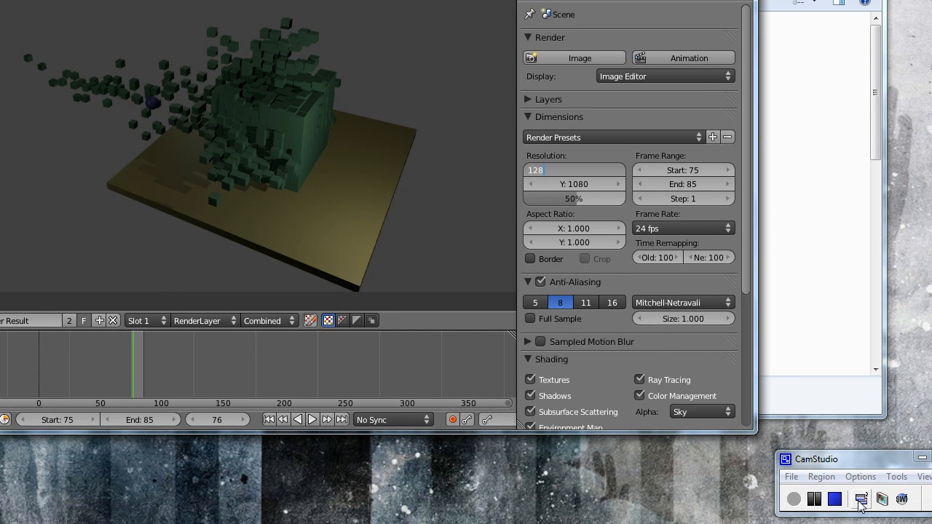
- Switch to CamStudio and check its video frame rate settings and fixed recording region size without changing them
left_click(859, 476)
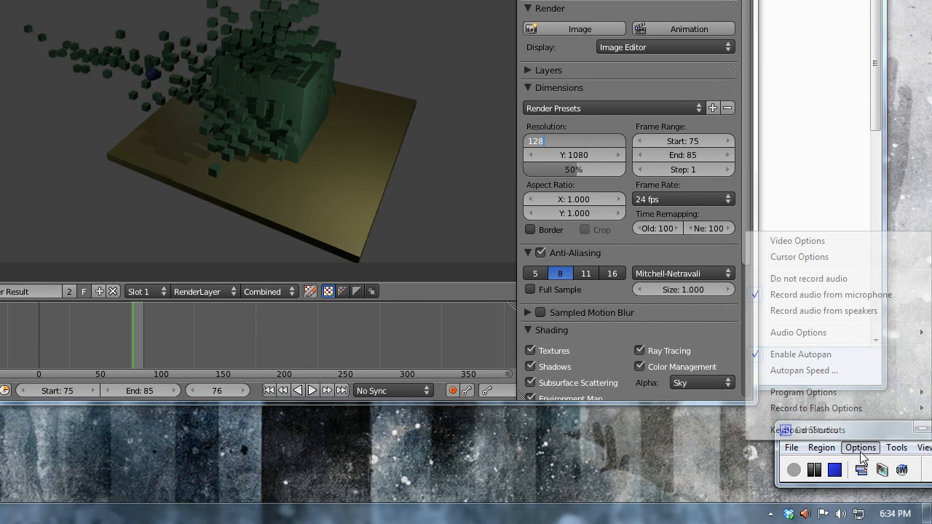
left_click(811, 240)
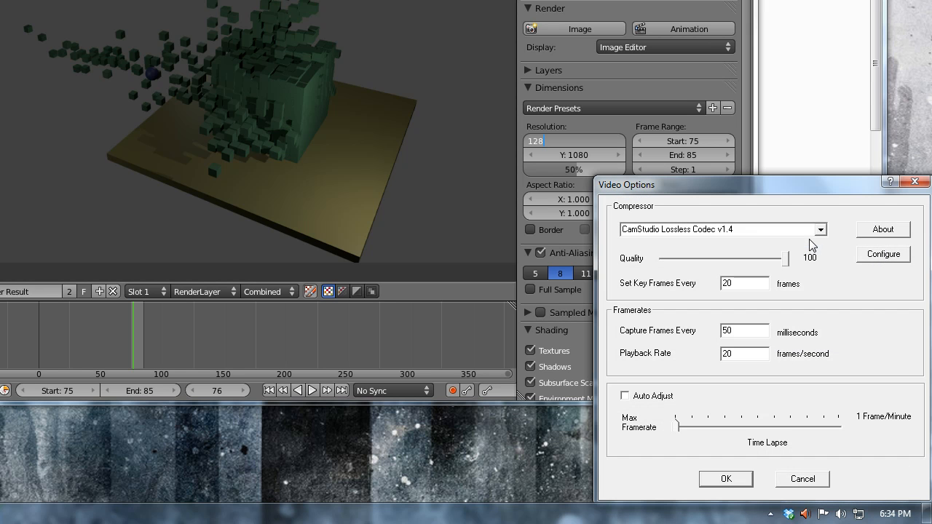
left_click(801, 478)
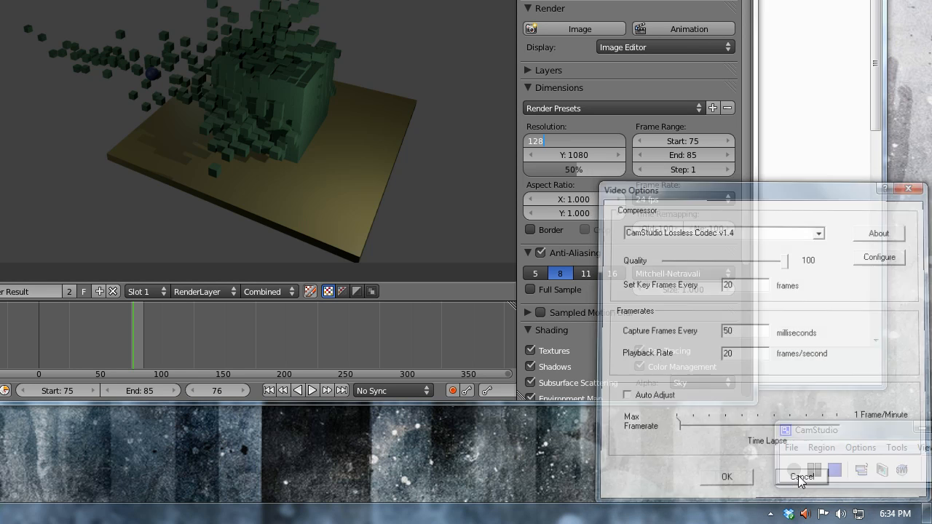
left_click(811, 450)
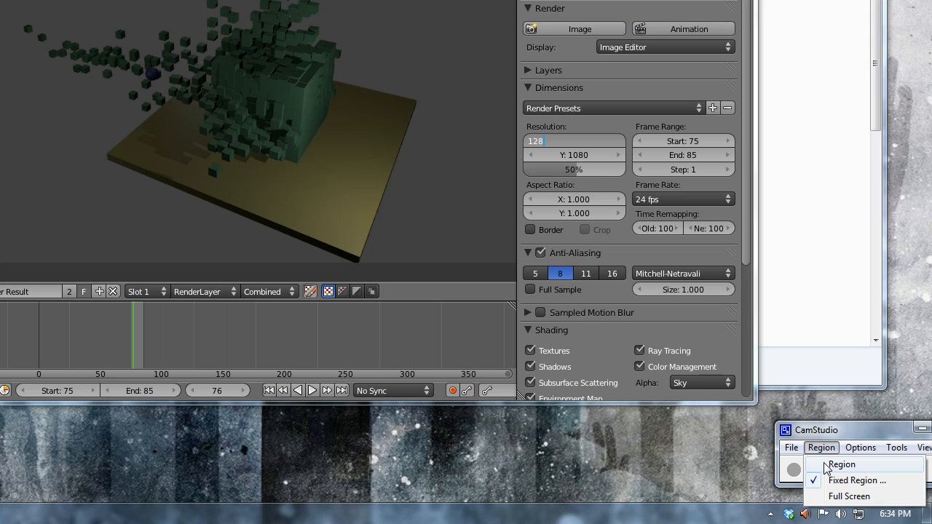
left_click(827, 481)
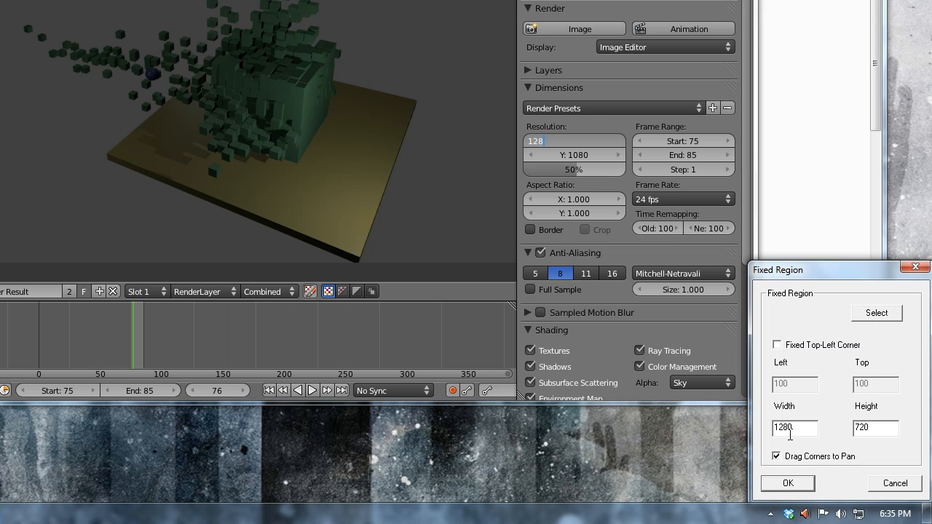
left_click(897, 484)
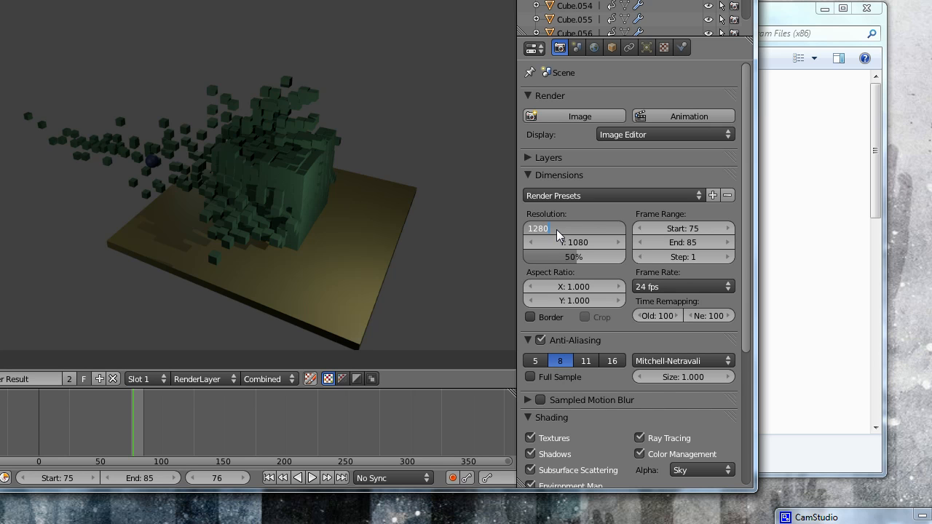
- Back in Blender, set the render's vertical resolution to 720 and leave the resolution percentage at 50%
left_click(574, 245)
left_click(575, 244)
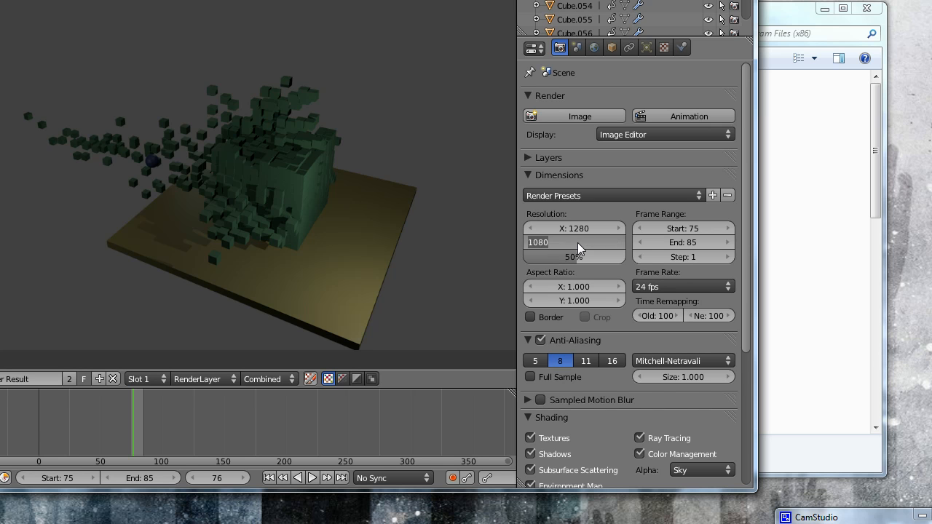
type("720")
key("Tab")
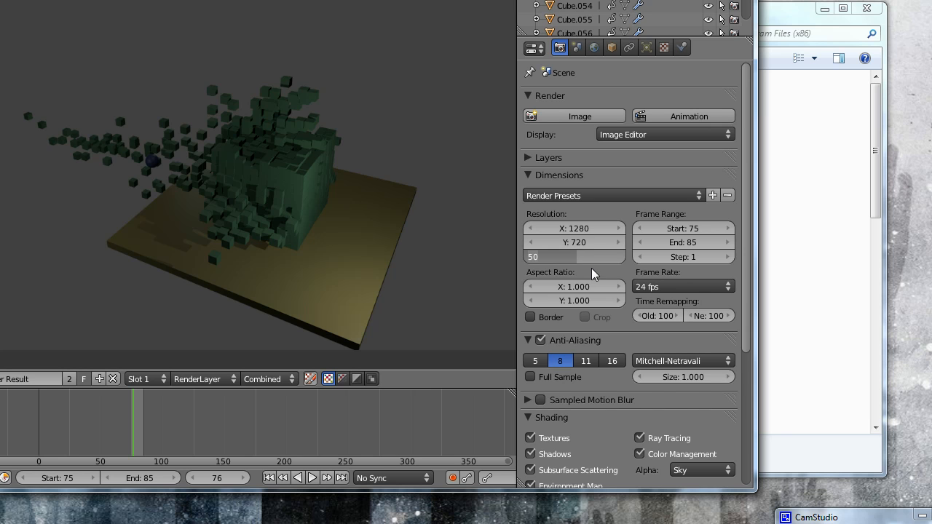
left_click(450, 264)
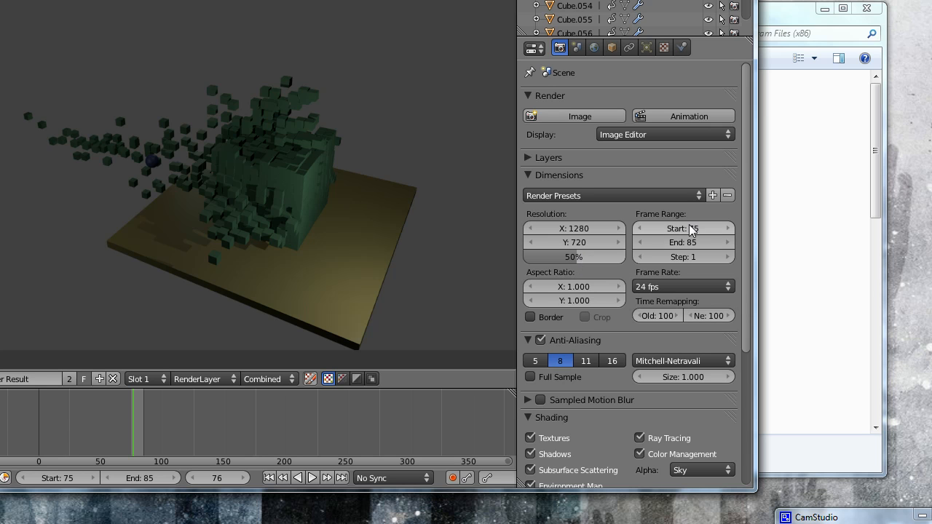
- Set a custom render frame rate of 20 fps
left_click(678, 287)
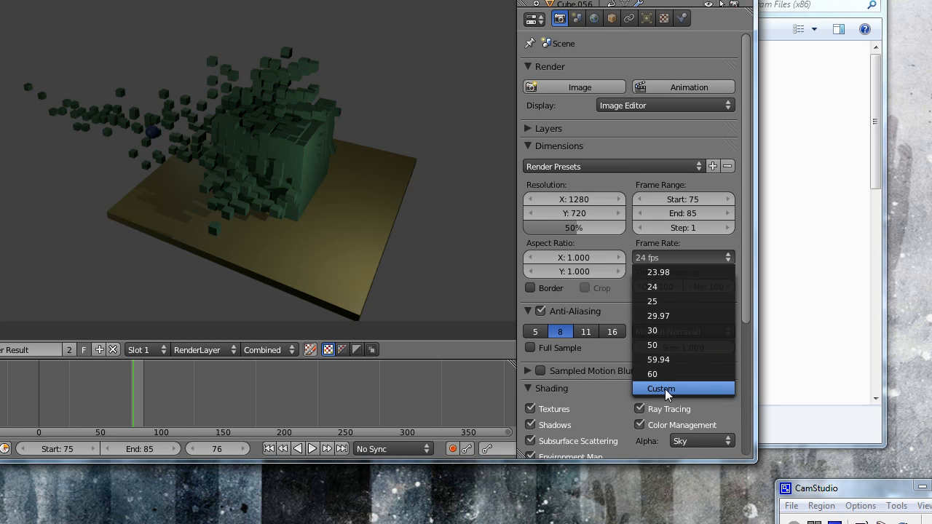
left_click(668, 390)
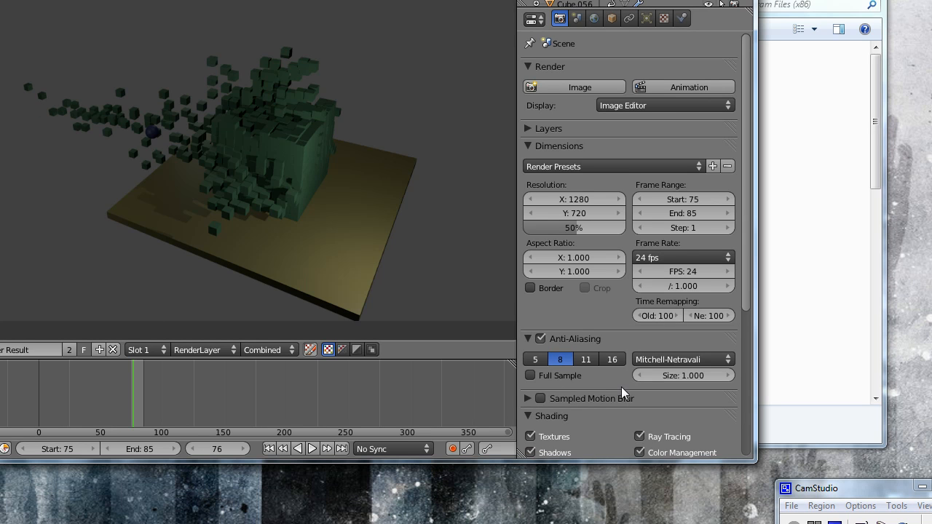
left_click(699, 273)
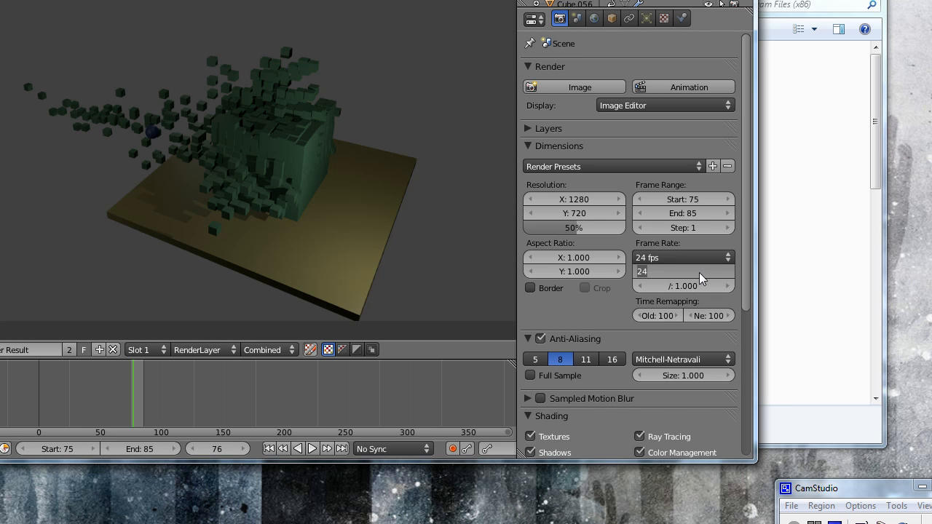
type("20")
key("Tab")
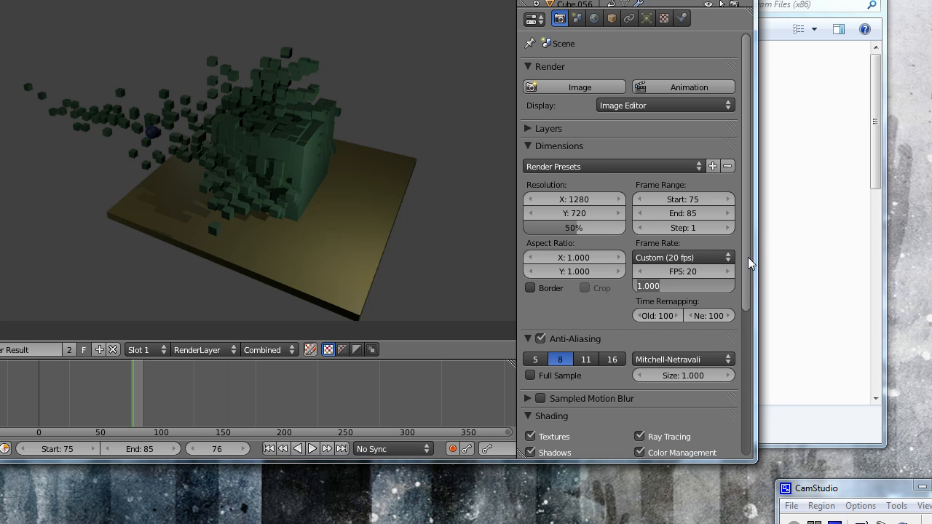
left_click(749, 283)
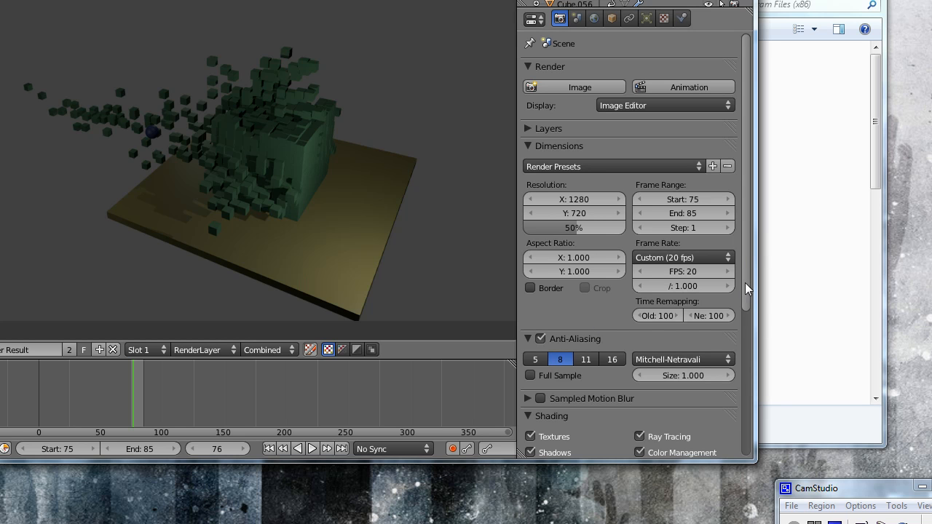
- Lower the anti-aliasing to 5 samples and re-render the current frame
left_click_drag(746, 284, 748, 393)
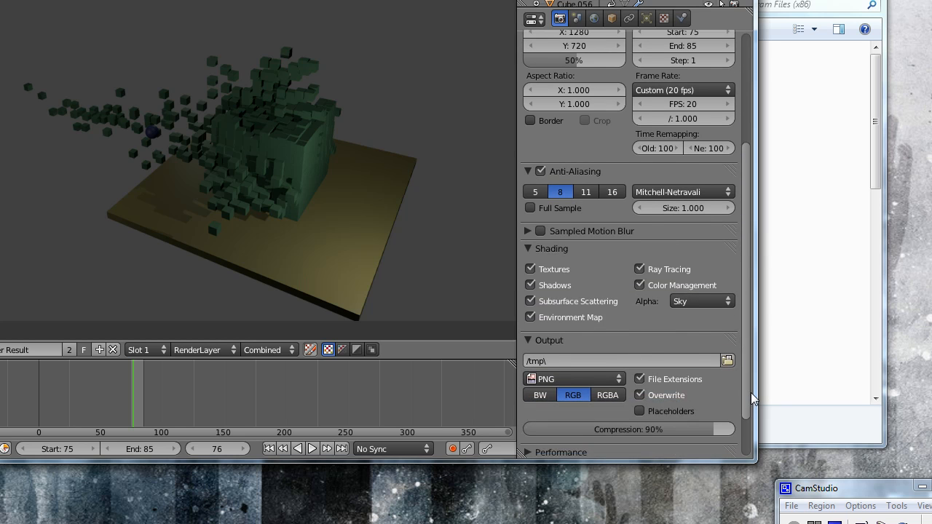
left_click(535, 196)
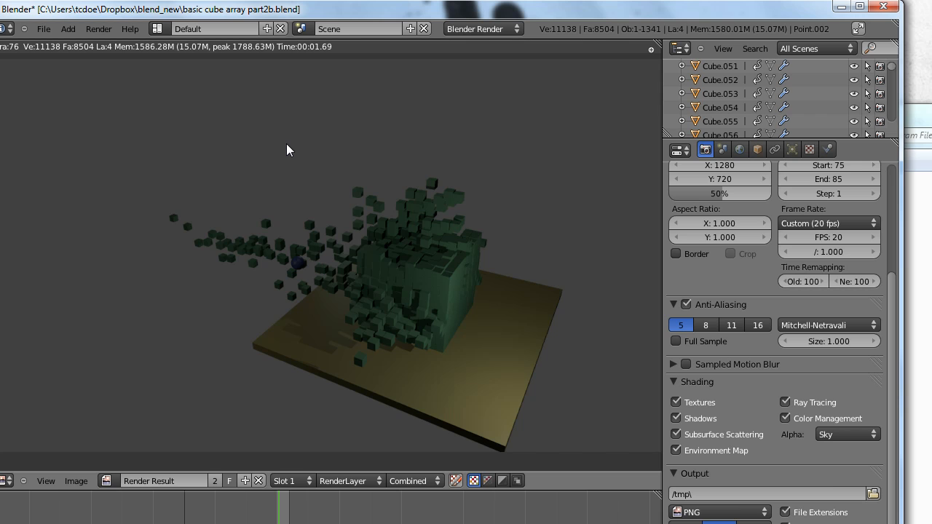
key("Escape")
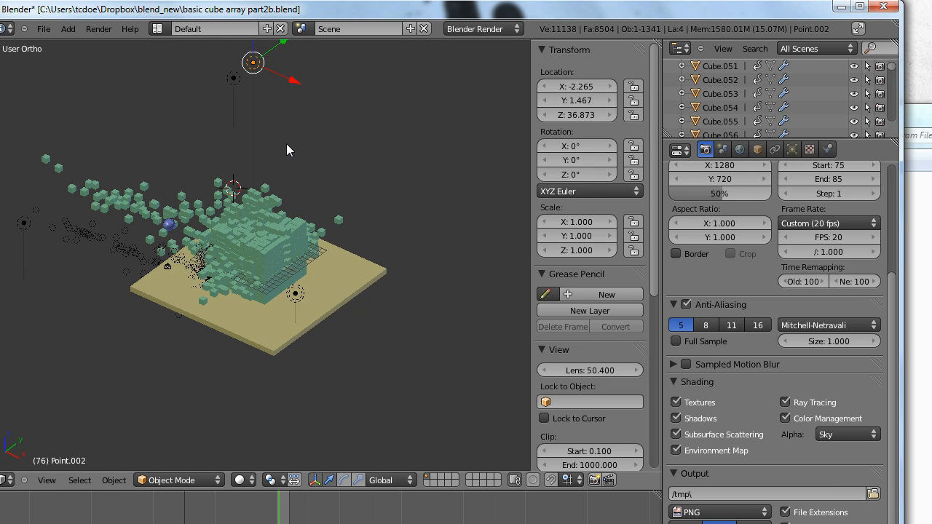
key("F12")
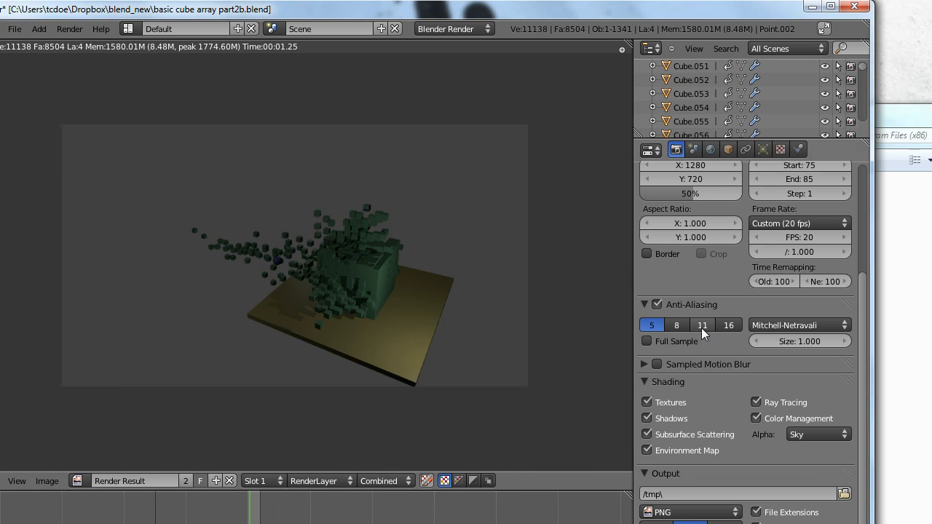
- Test-render the frame with 16 anti-aliasing samples, and again with the setting returned to 8
left_click(772, 325)
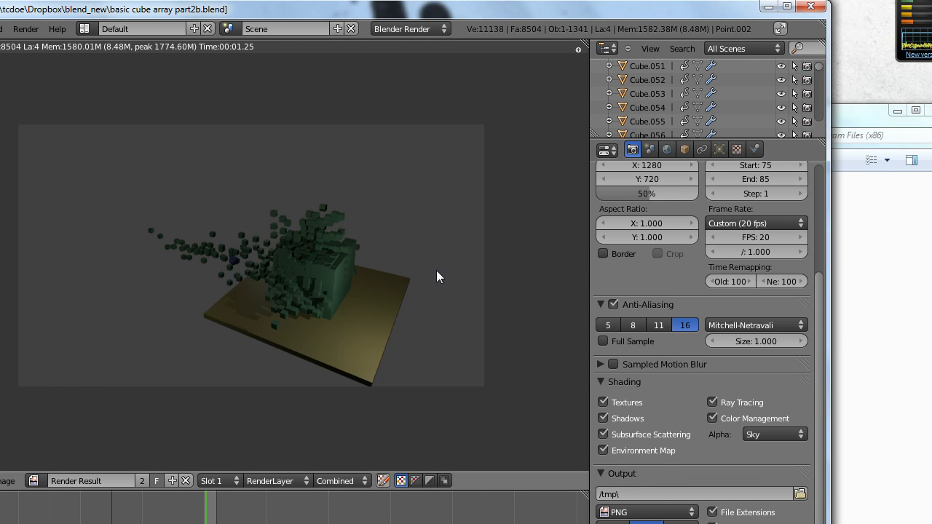
key("F12")
left_click(636, 327)
key("F12")
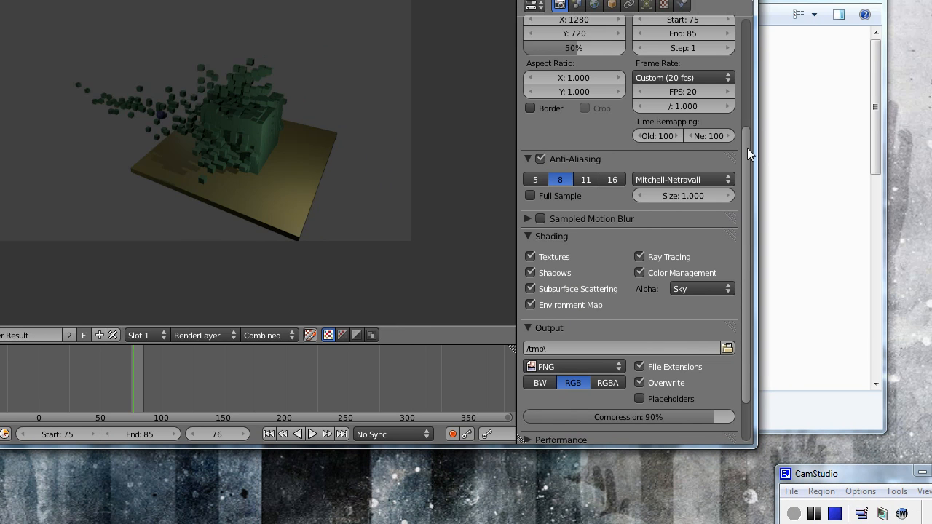
- Browse for the render output location and go to the ScreenCams folder on the P: drive
left_click_drag(806, 134, 806, 183)
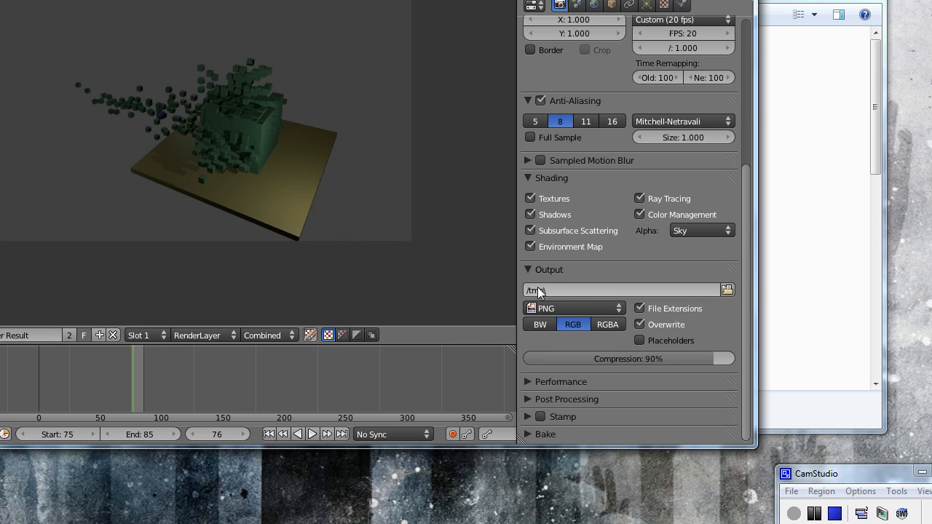
left_click(727, 289)
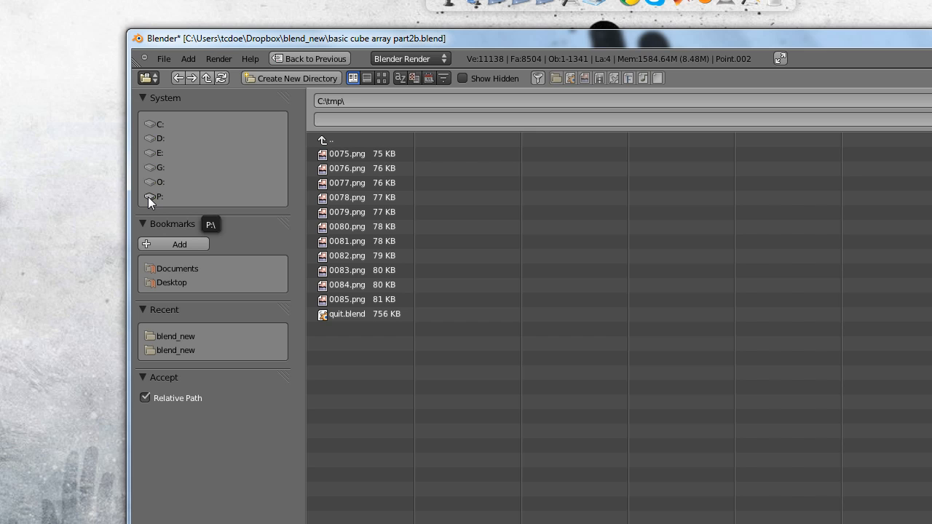
left_click(148, 196)
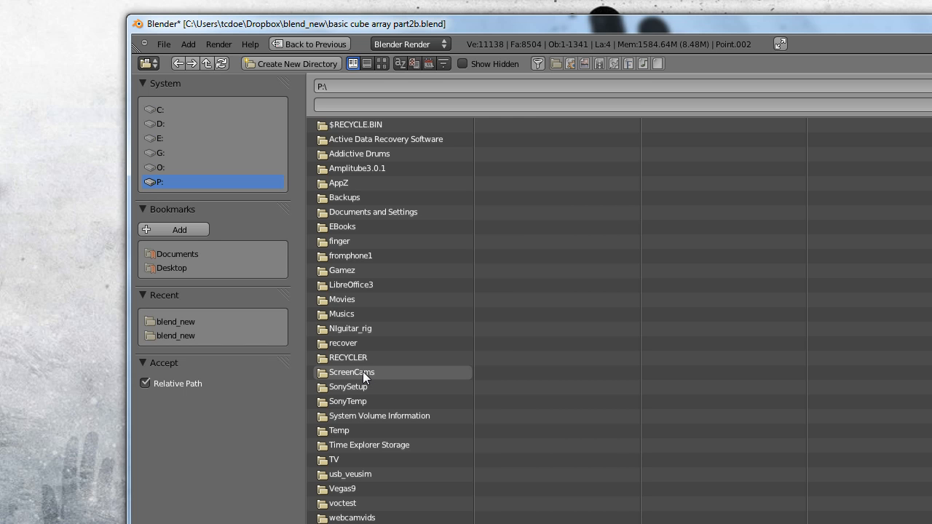
left_click(361, 371)
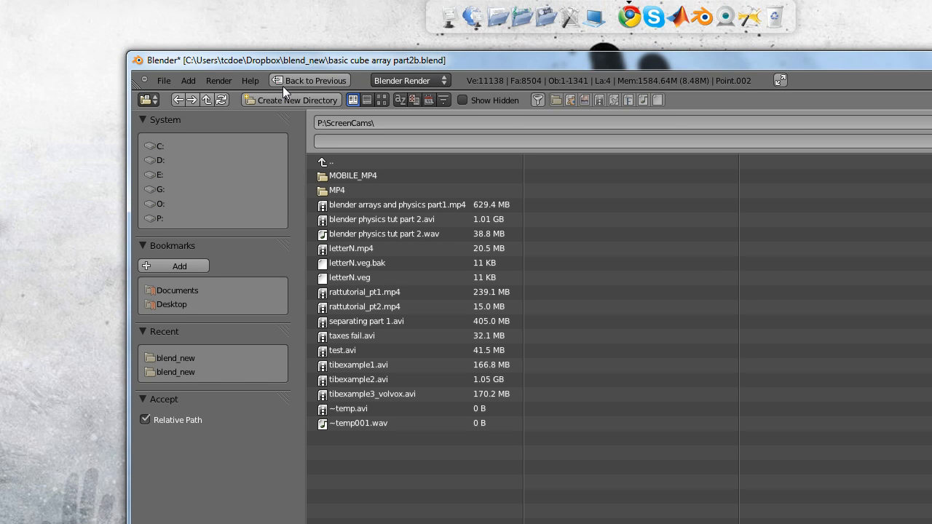
- Create a folder named "blender renders" in ScreenCams and accept it as the render output path
left_click(270, 100)
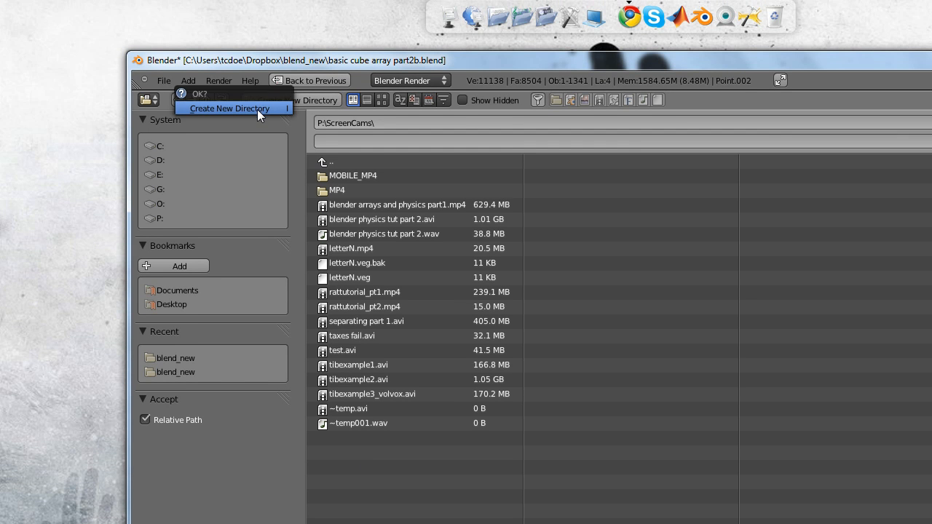
left_click(257, 109)
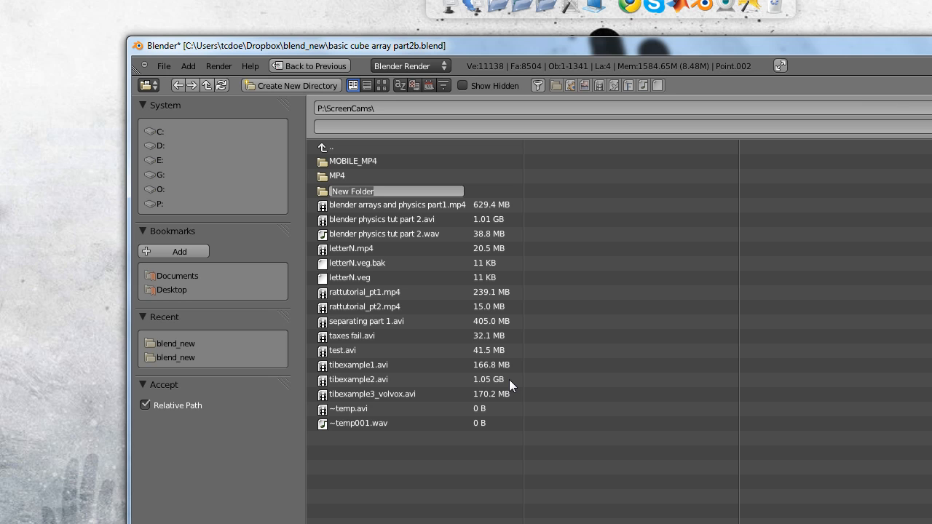
type("blender")
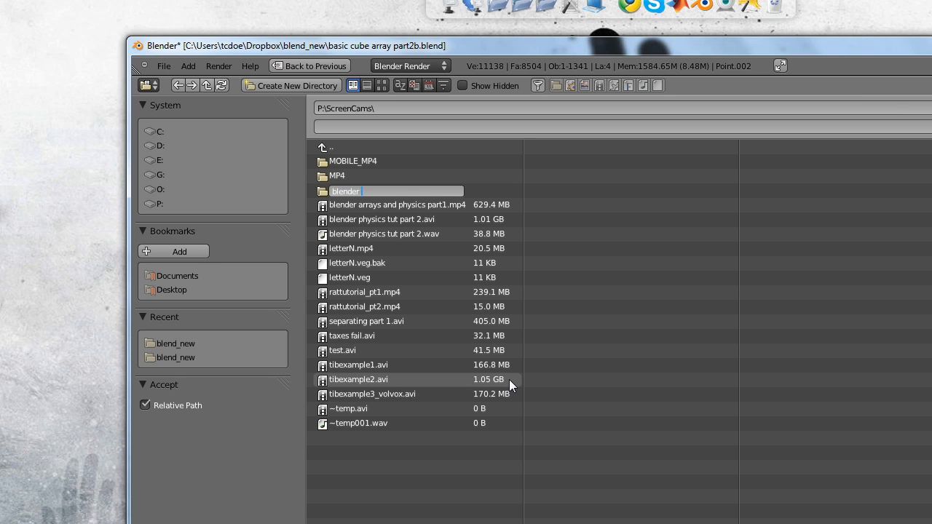
type(" renders")
key("Return")
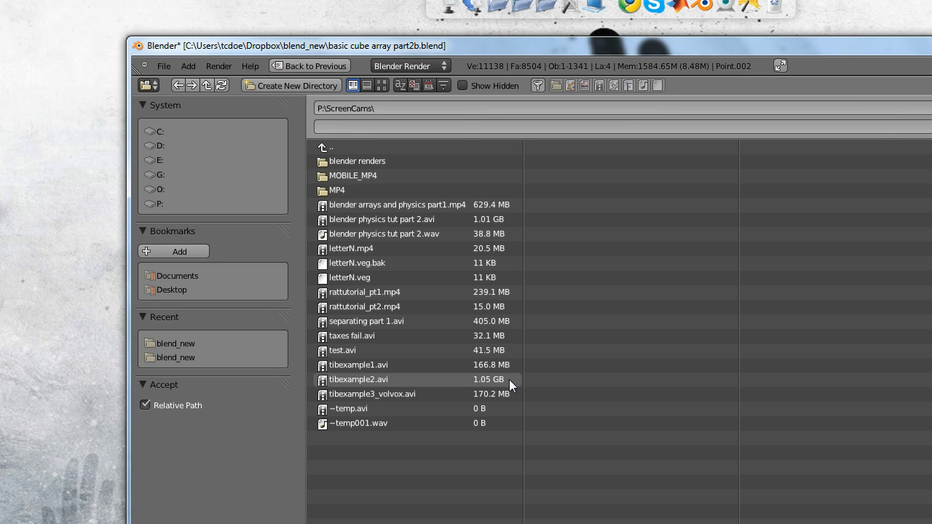
left_click(343, 160)
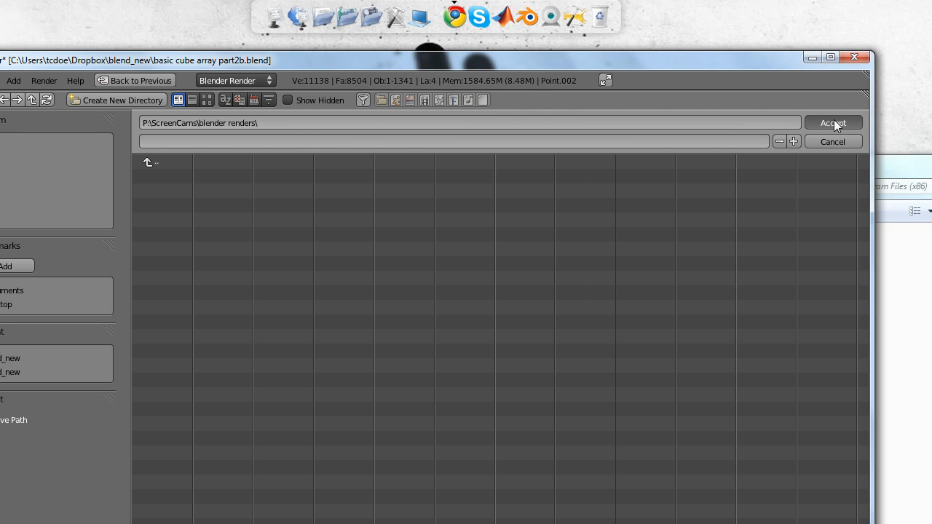
left_click(834, 120)
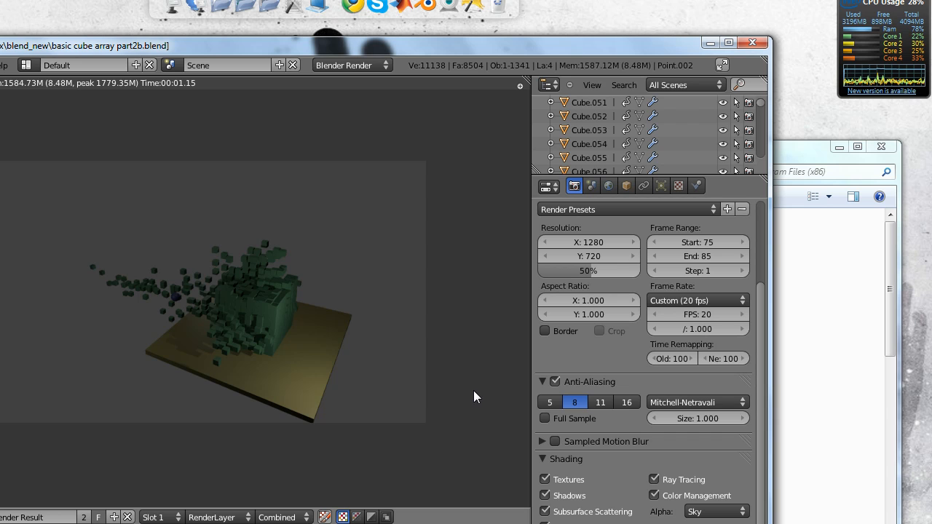
- Set the render output file format to the H.264 movie format
scroll(615, 415, "up", 4)
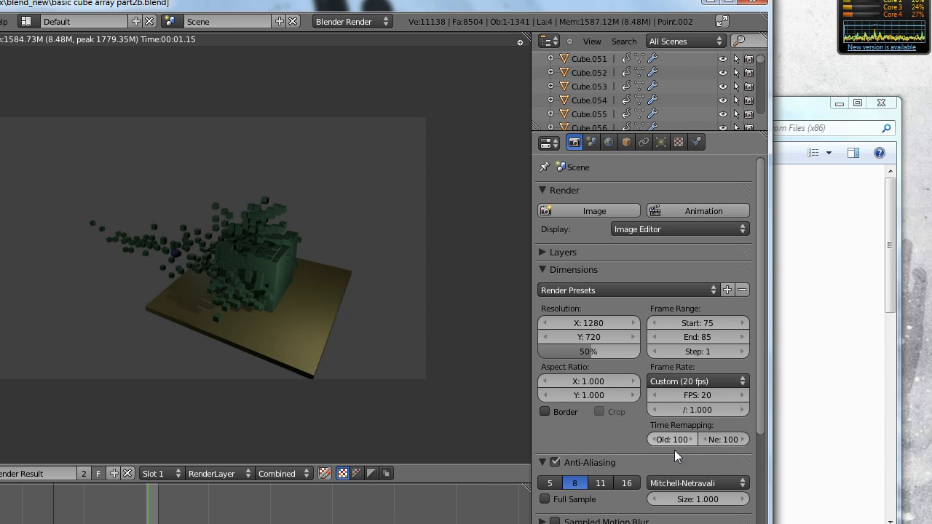
scroll(648, 444, "down", 6)
scroll(644, 393, "down", 3)
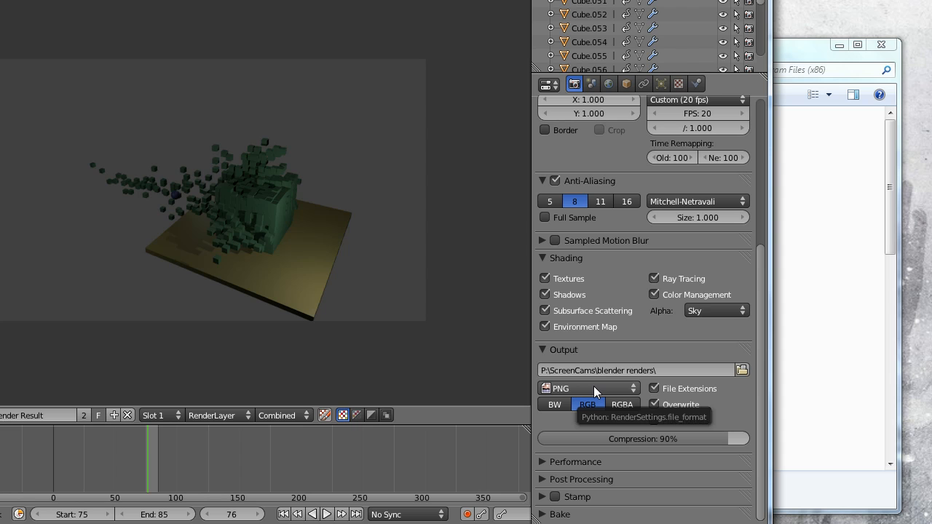
left_click(595, 387)
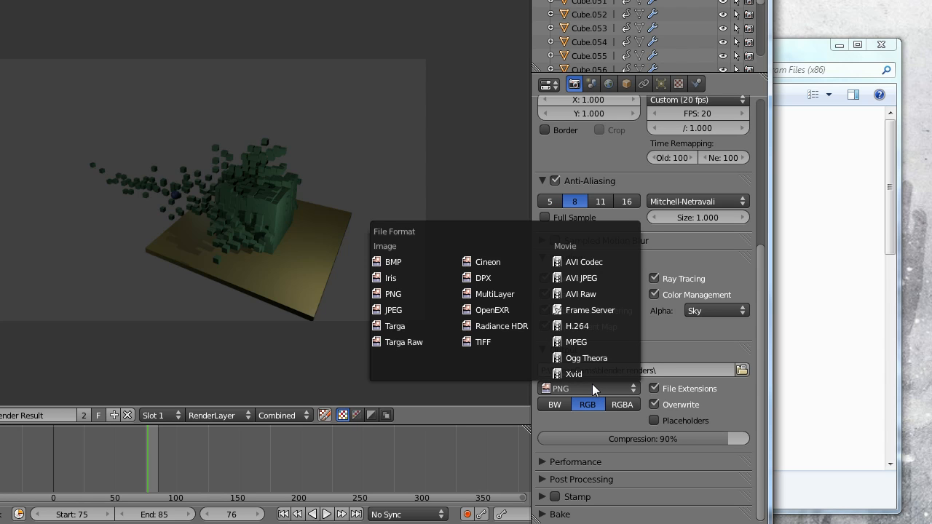
left_click(588, 325)
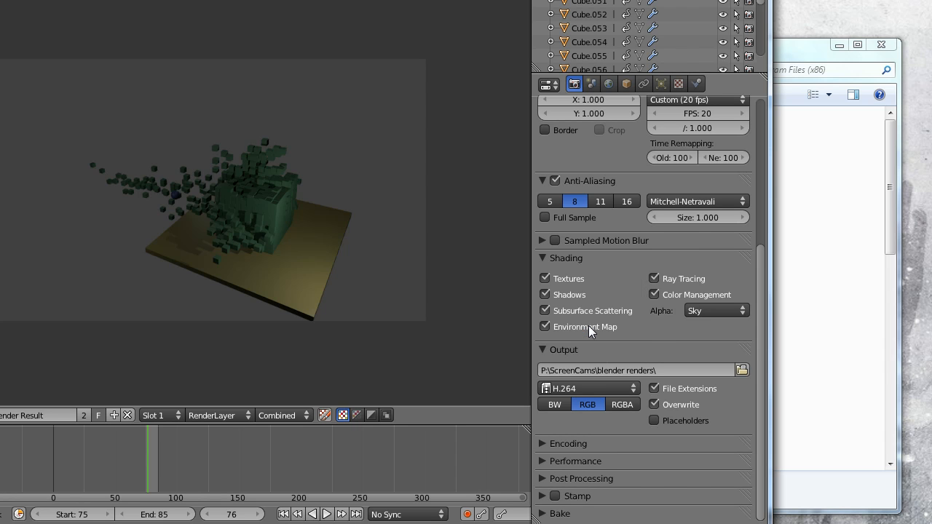
left_click(580, 391)
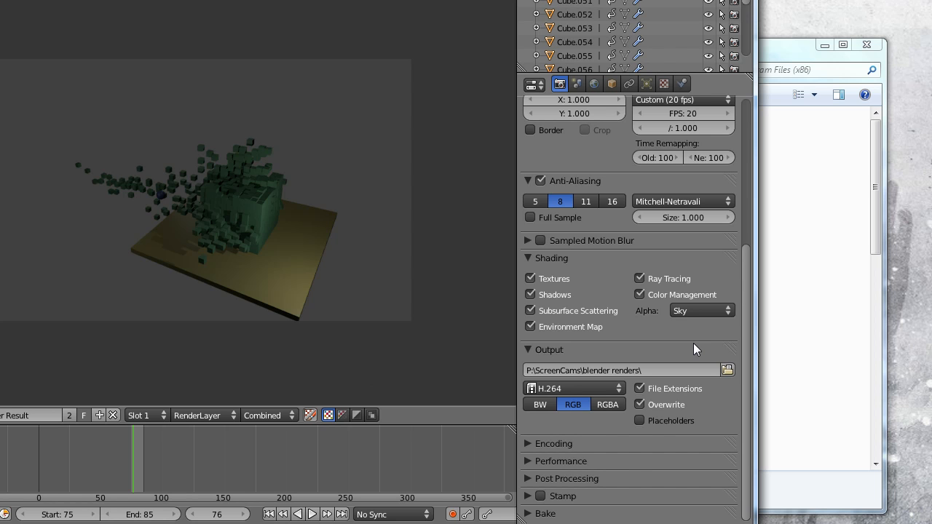
- Render the animation for frames 75 to 85
scroll(630, 315, "up", 4)
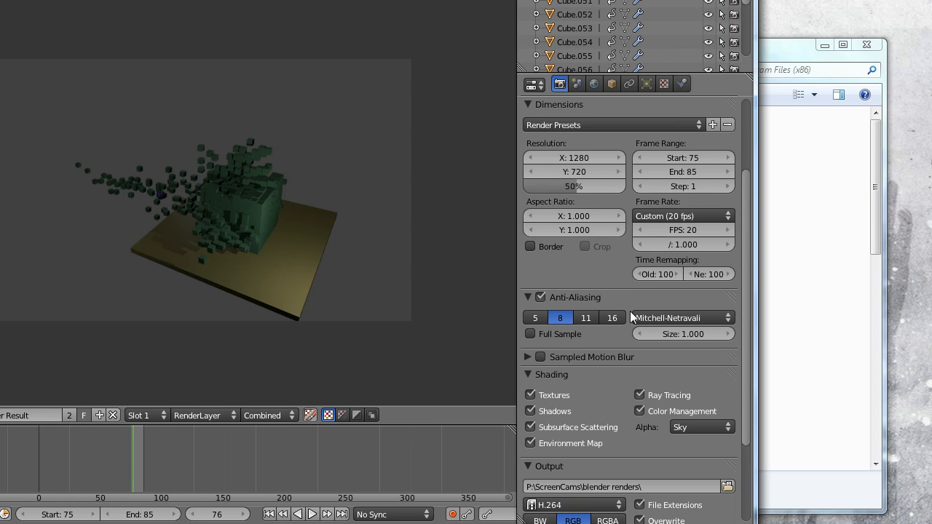
scroll(630, 315, "down", 2)
scroll(629, 310, "up", 3)
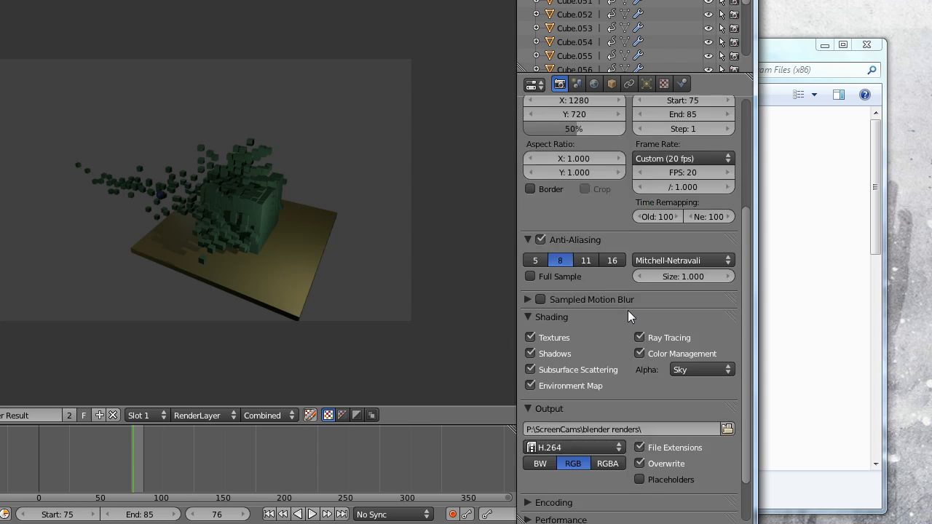
scroll(628, 309, "up", 3)
left_click(688, 147)
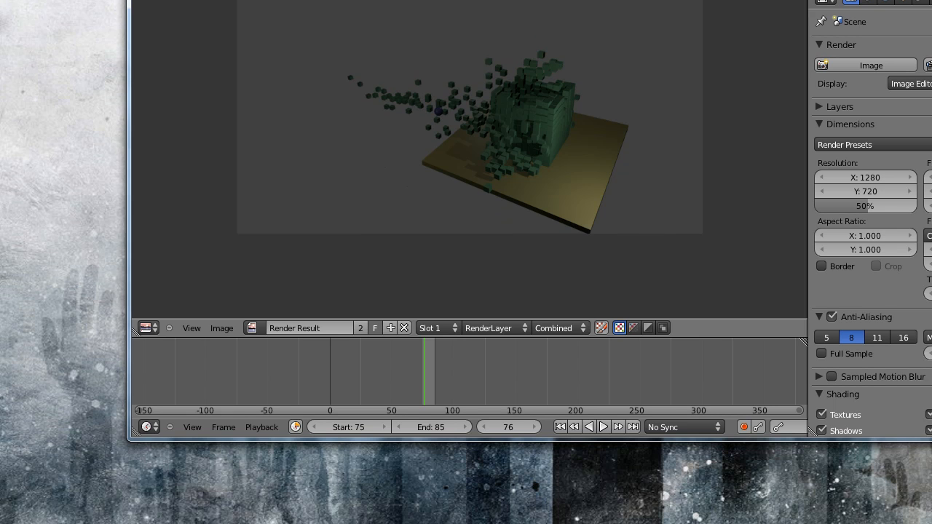
- Switch to the file explorer, go to P:\ScreenCams\blender renders and open 0075-0085.avi in VLC
mouse_move(66, 513)
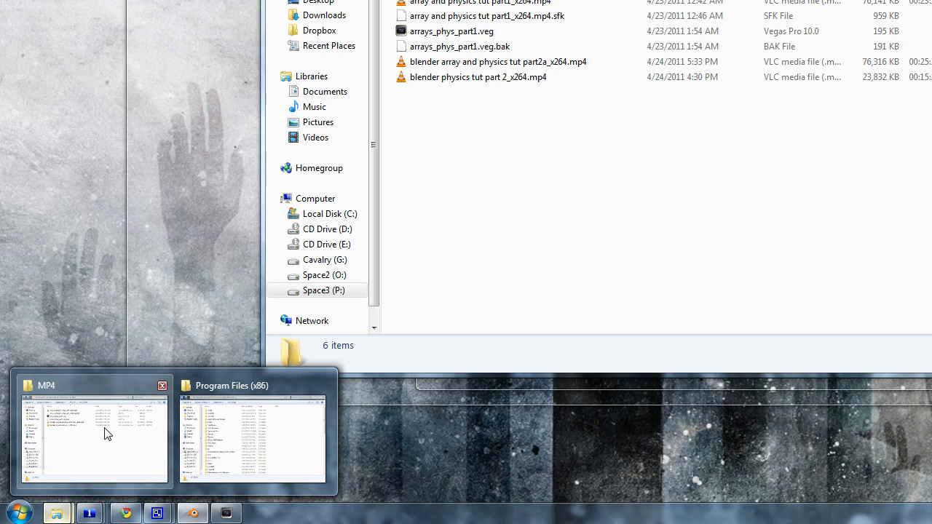
left_click(105, 434)
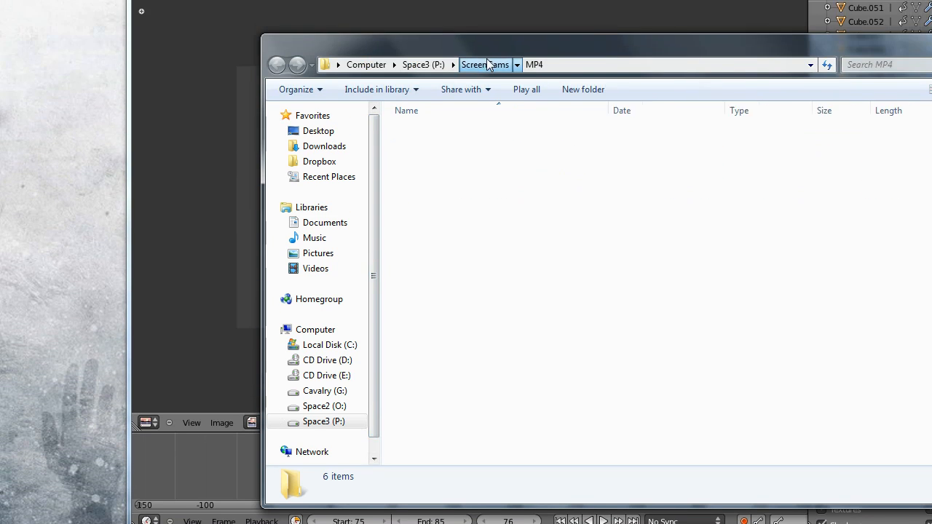
left_click(486, 64)
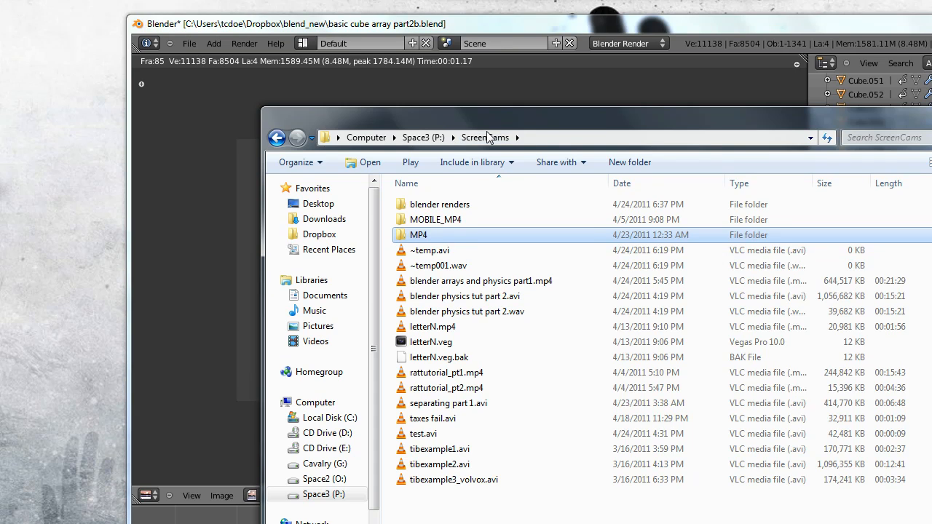
double_click(458, 207)
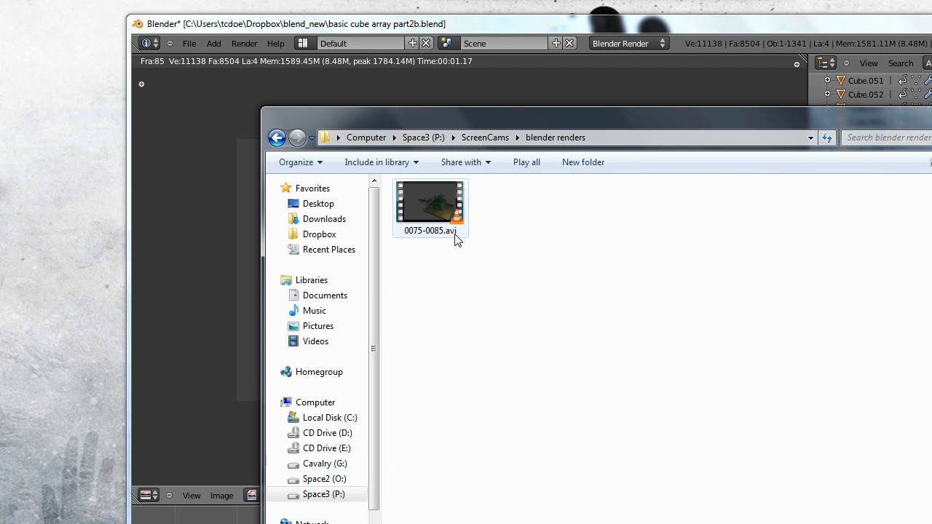
double_click(428, 204)
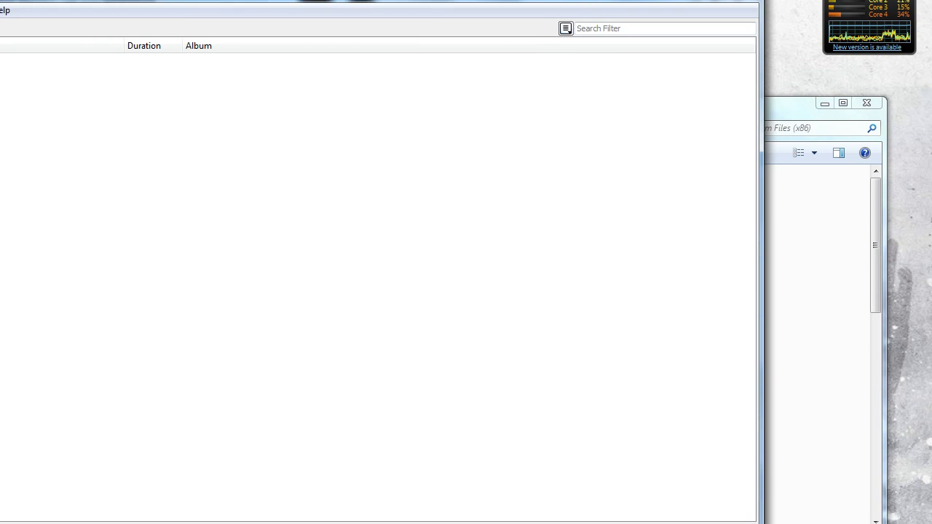
- Shrink the VLC window and play the 0075-0085.avi clip several times to review the rendered motion
left_click_drag(761, 511, 333, 267)
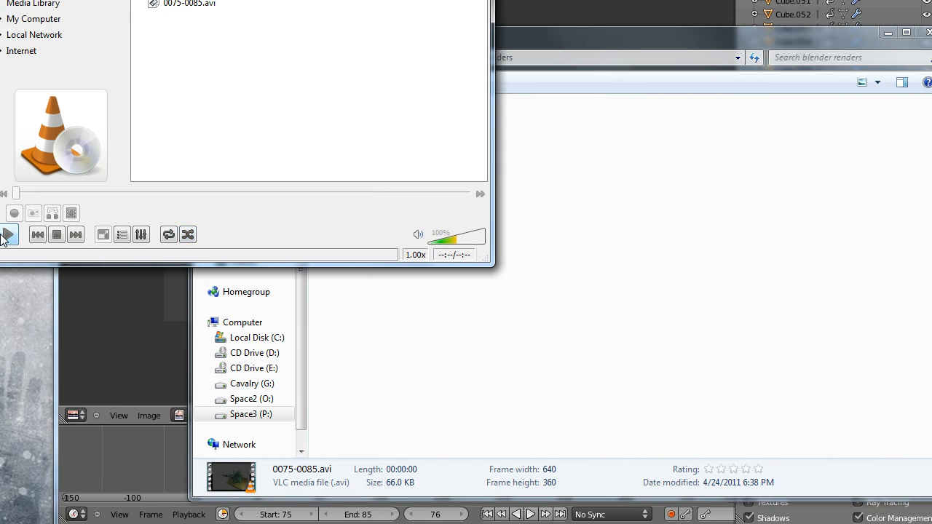
left_click(5, 236)
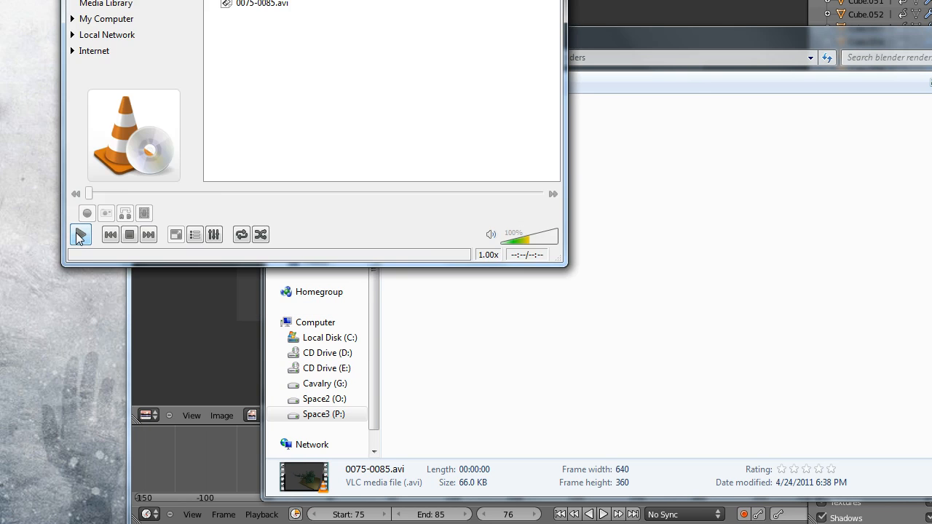
left_click(81, 234)
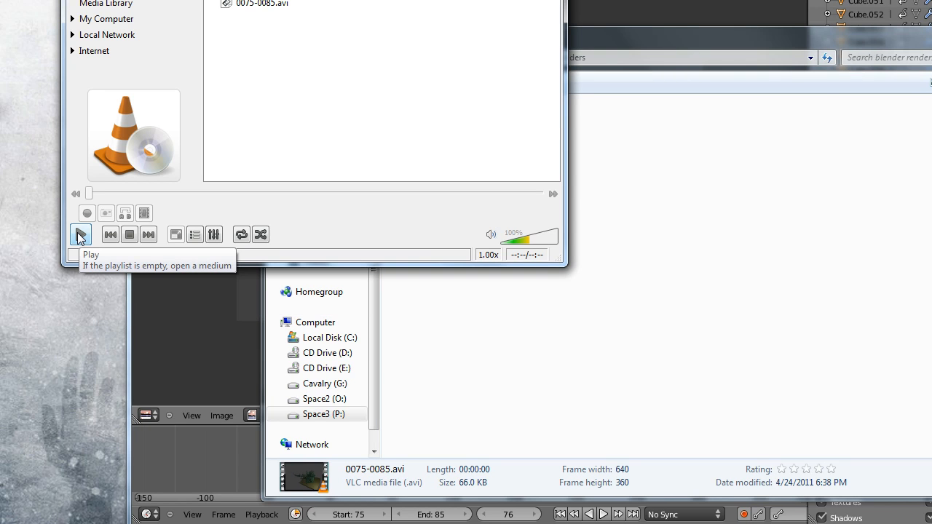
left_click(80, 234)
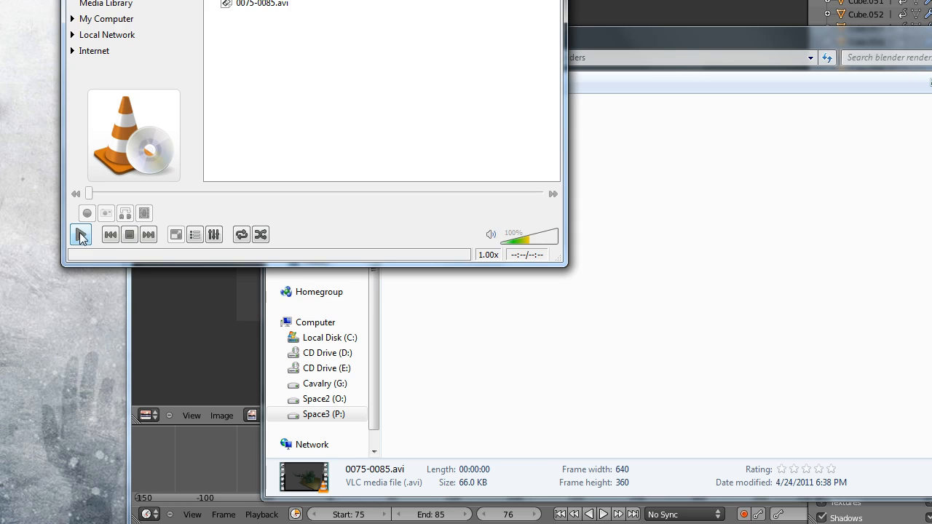
left_click(81, 234)
left_click(81, 240)
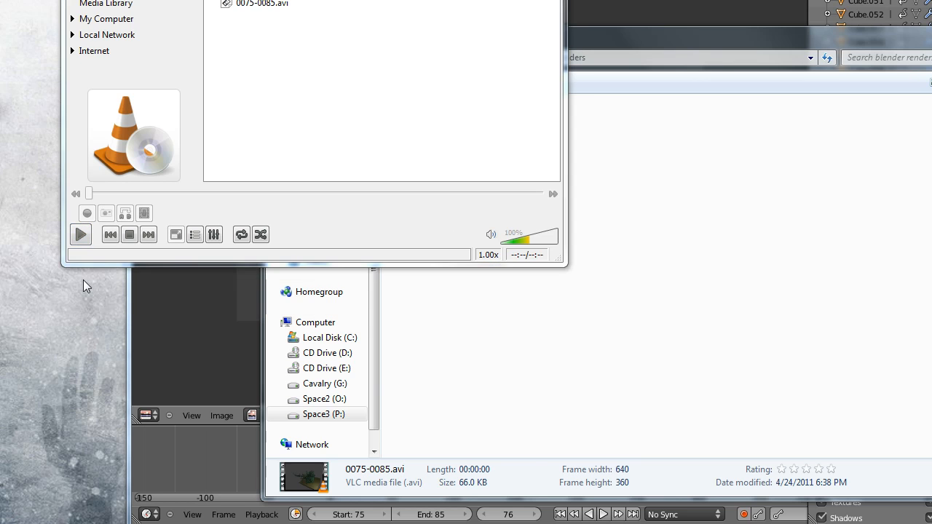
left_click(81, 237)
left_click(83, 234)
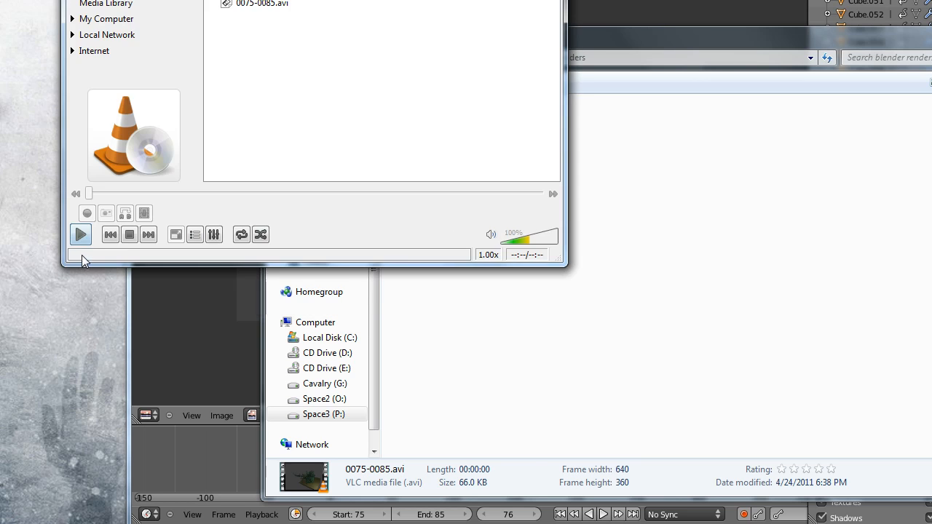
left_click(79, 235)
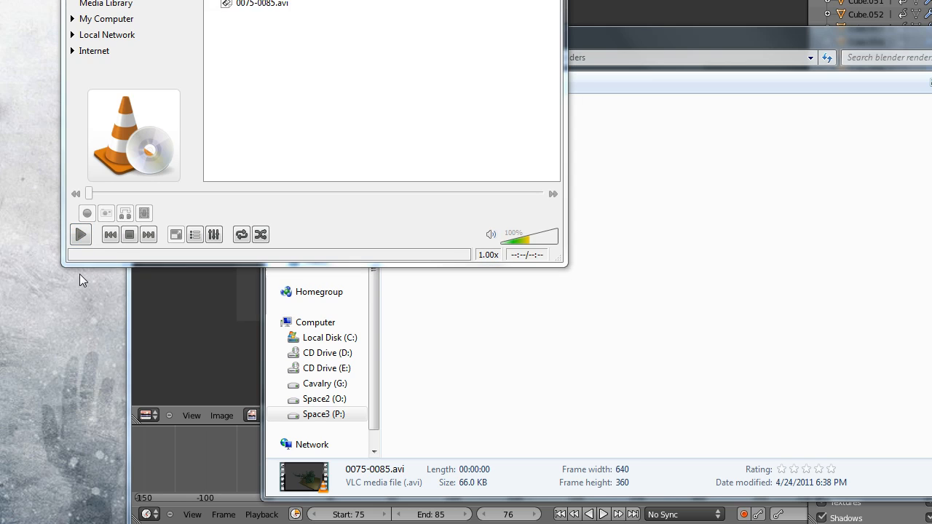
left_click(80, 236)
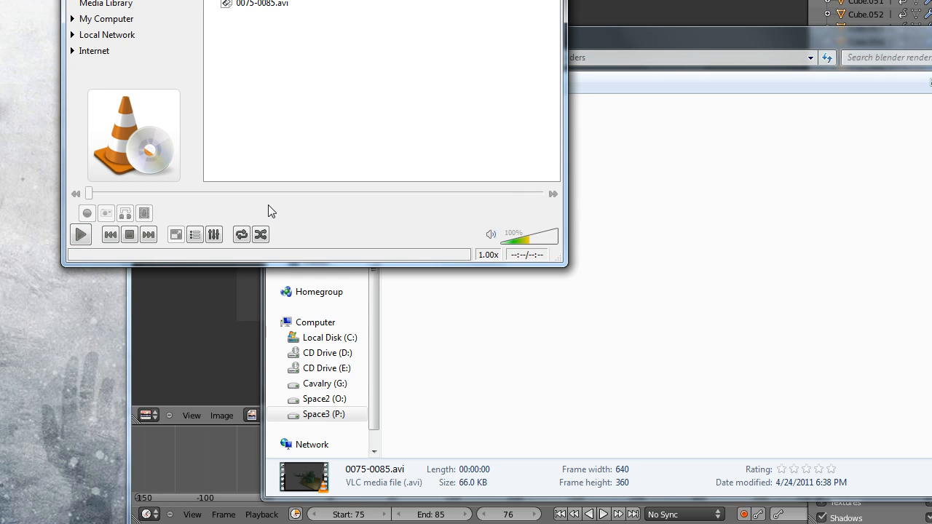
- Turn on looping and play the clip again, then pause it and scrub back toward the middle
left_click(241, 234)
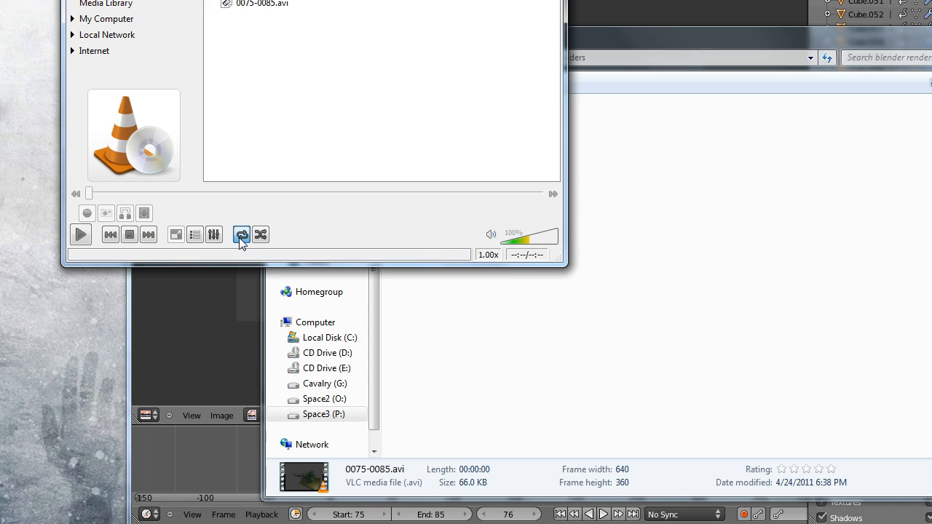
left_click(80, 233)
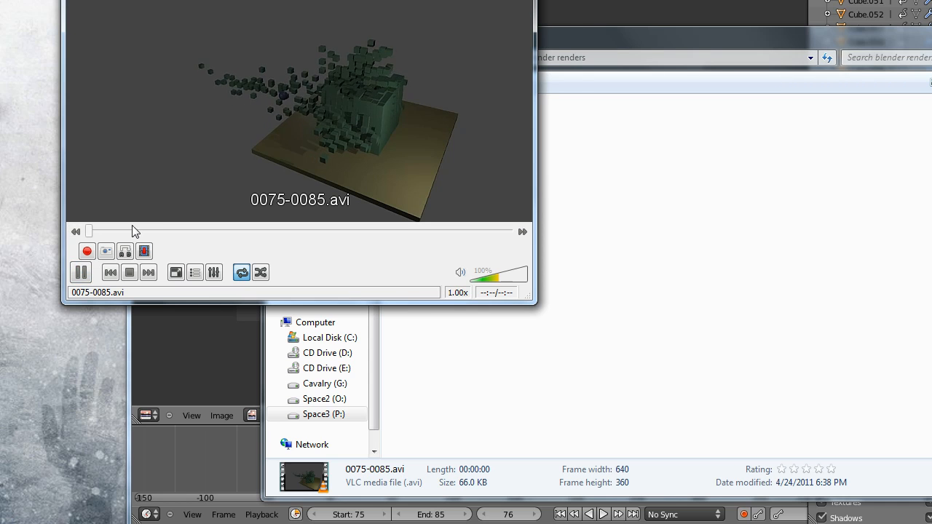
left_click(81, 272)
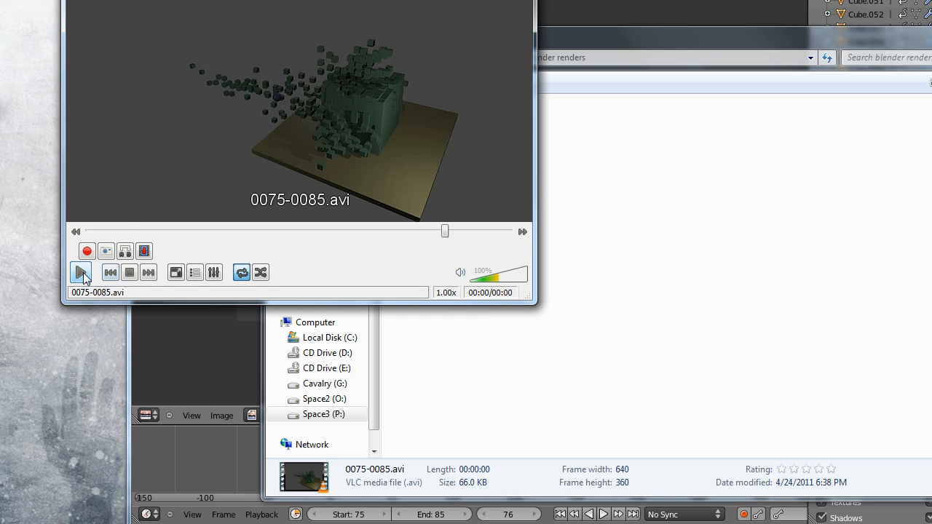
left_click_drag(445, 232, 225, 232)
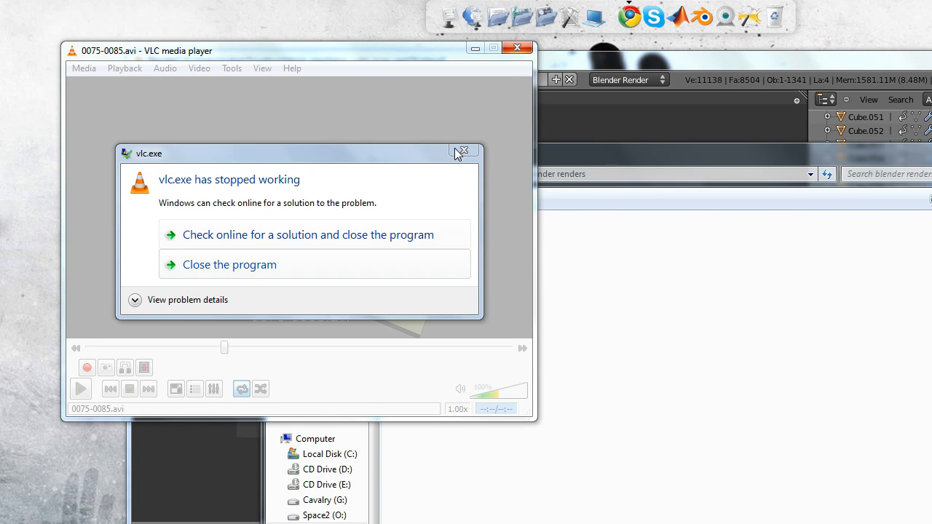
- Close the crashed VLC player, reopen 0075-0085.avi from the blender renders folder and decline sending the crash report
left_click(460, 149)
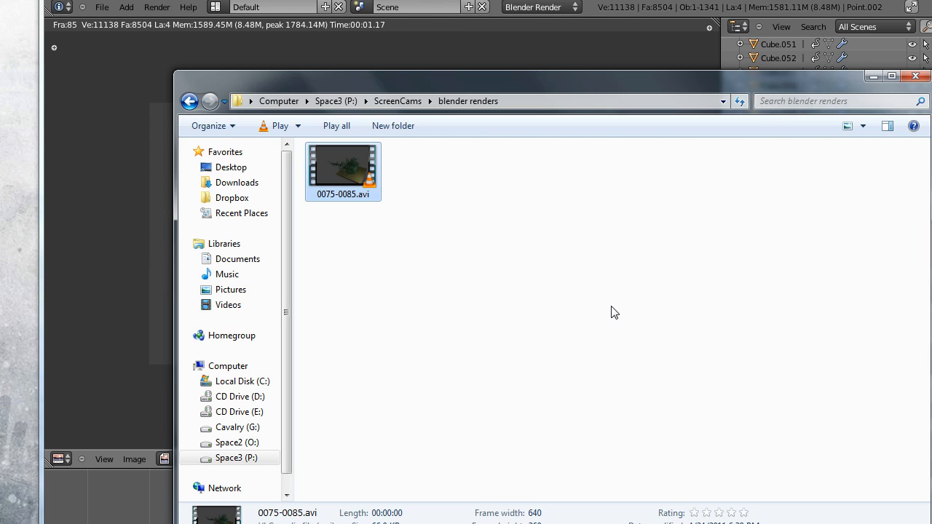
right_click(338, 166)
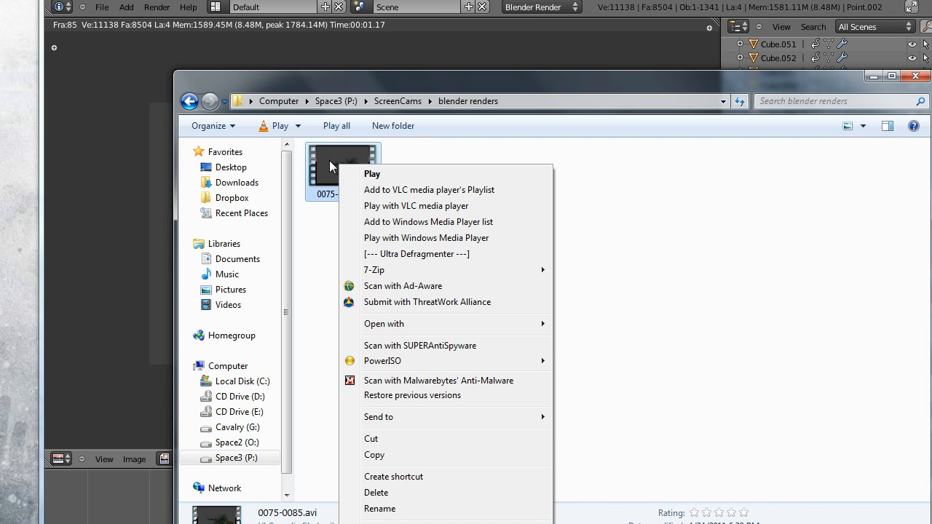
mouse_move(398, 276)
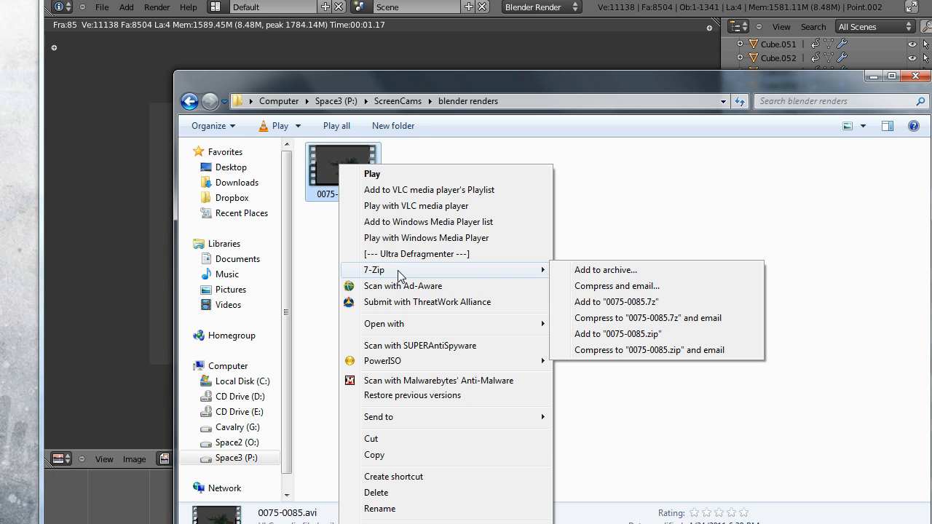
left_click(316, 256)
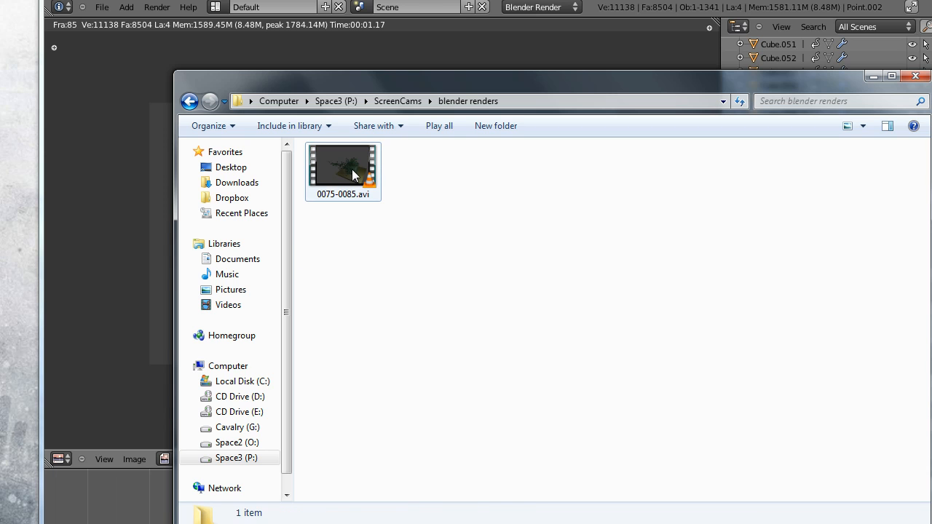
left_click(346, 168)
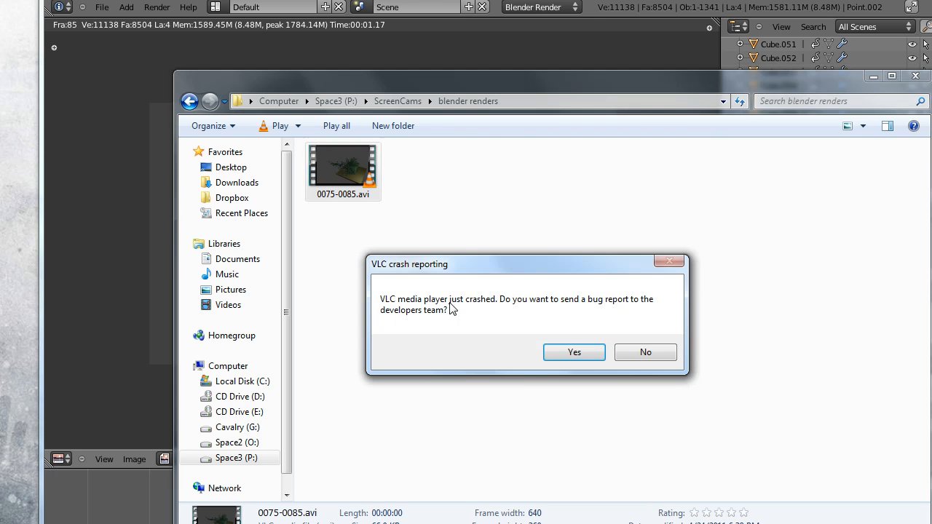
left_click(645, 353)
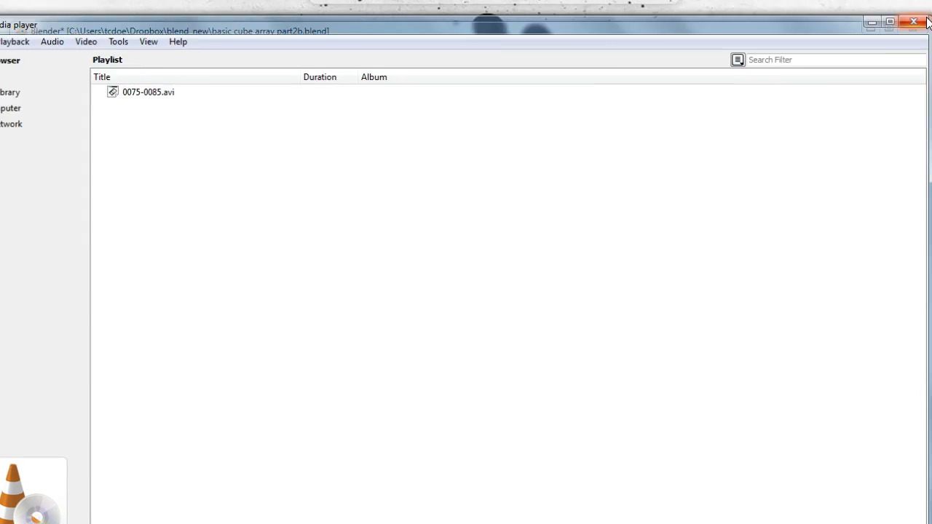
- Close VLC and the file explorer, return to Blender and render a still of the current frame to check its lighting
left_click(841, 56)
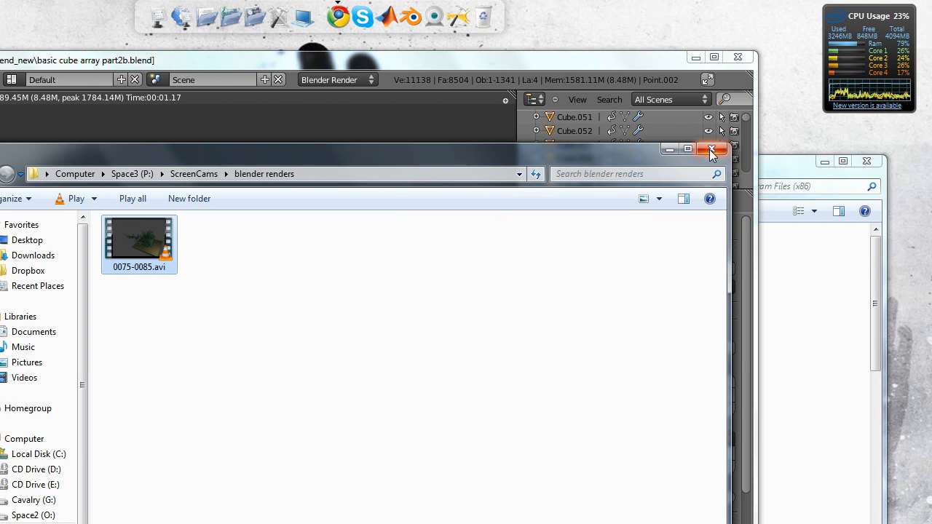
left_click(710, 150)
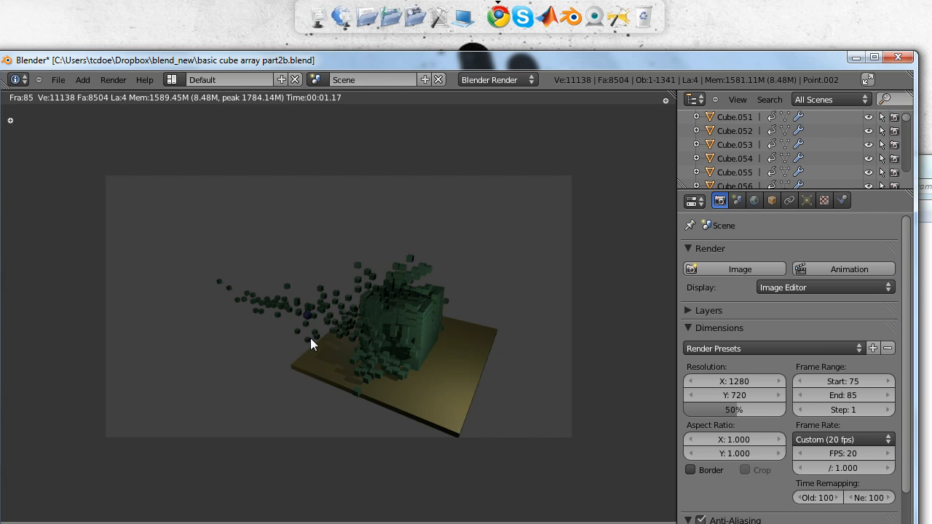
key("F12")
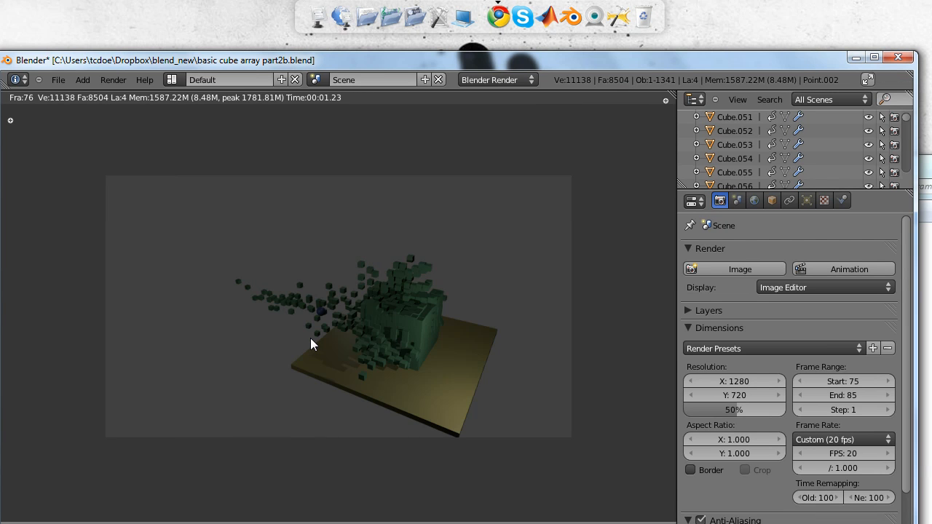
key("Escape")
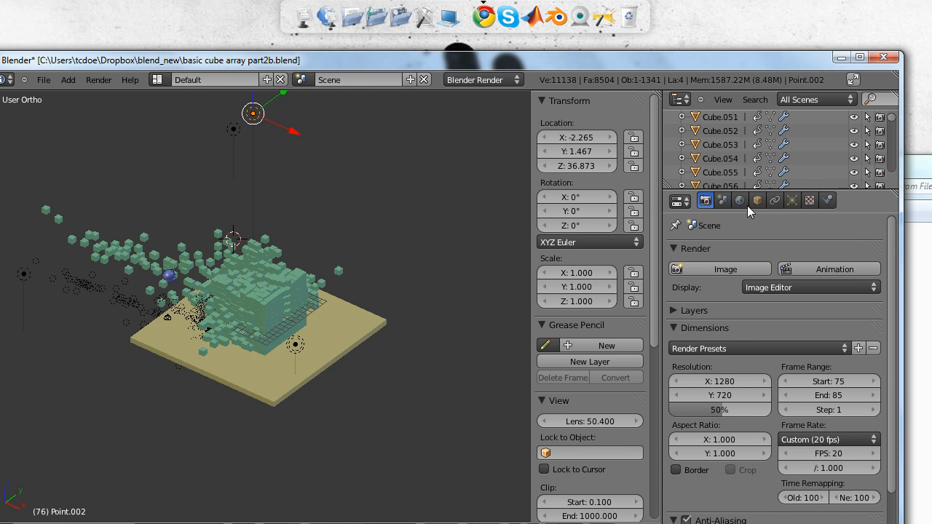
- Set the energy of the selected point lamp above the cubes to 2.330 and render the current frame again
left_click(771, 201)
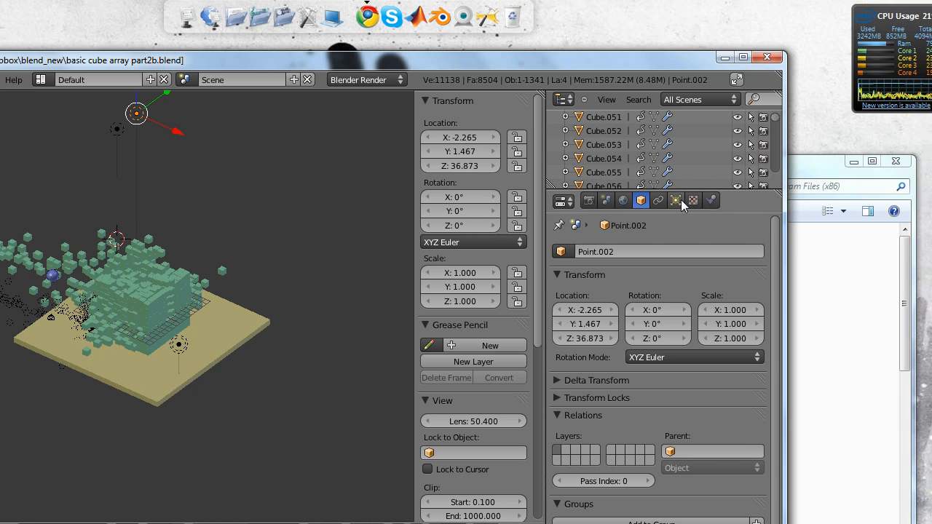
left_click(676, 200)
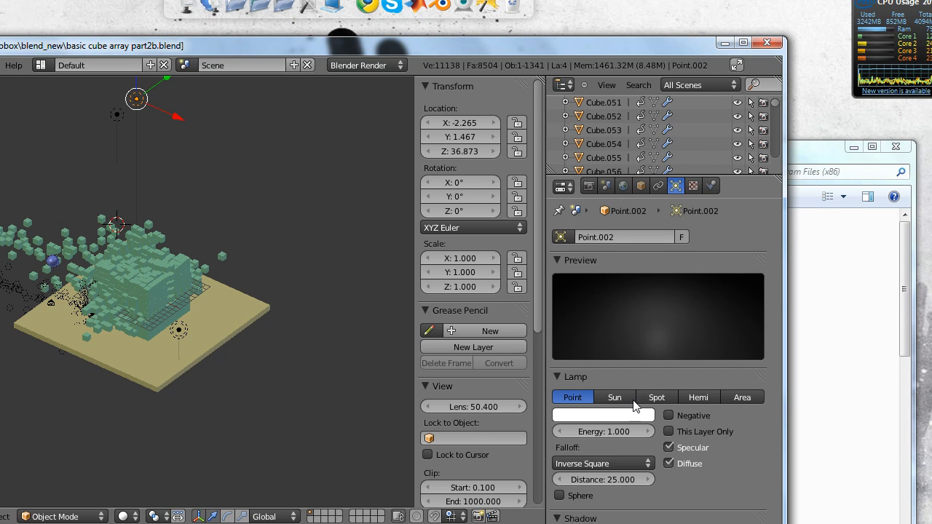
left_click_drag(592, 431, 619, 433)
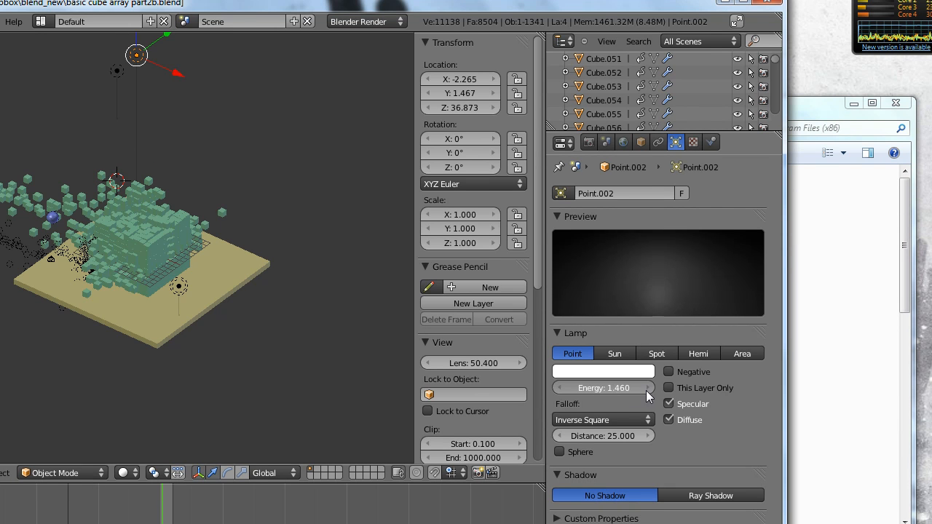
left_click_drag(645, 390, 688, 393)
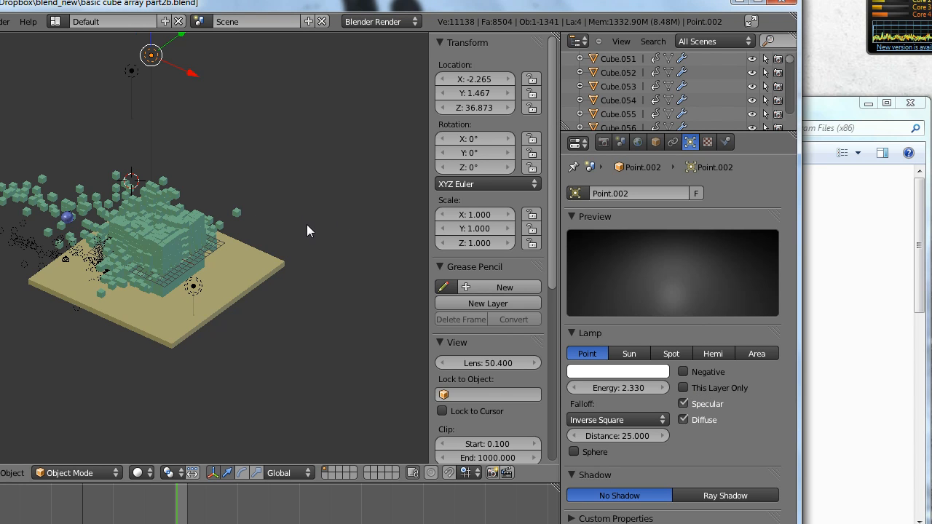
key("F12")
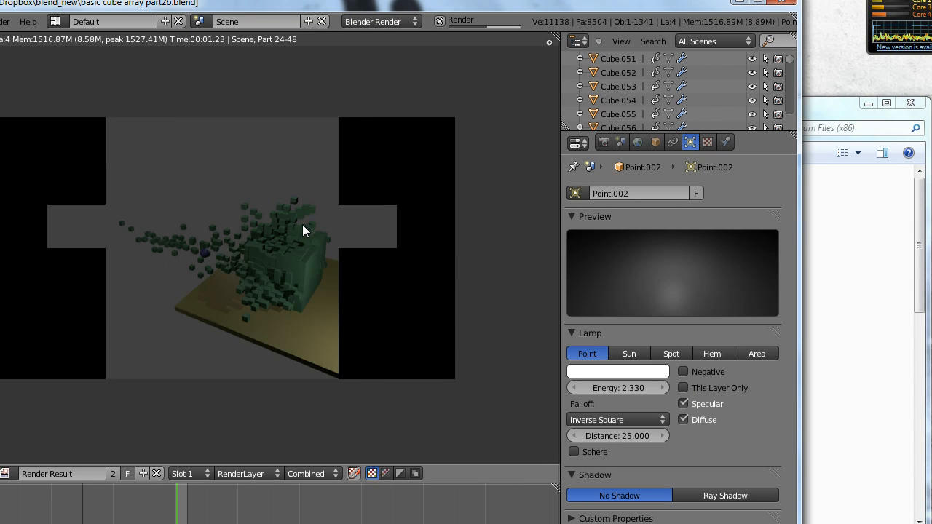
key("F12")
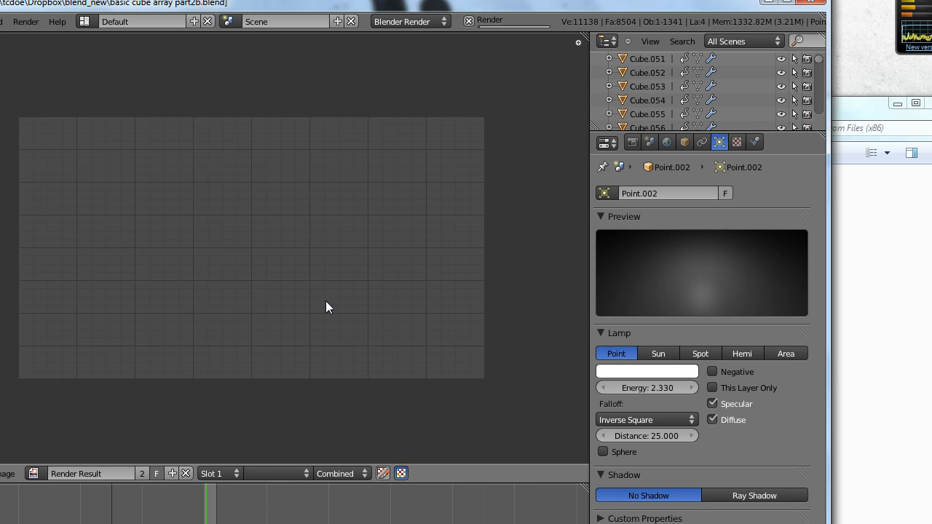